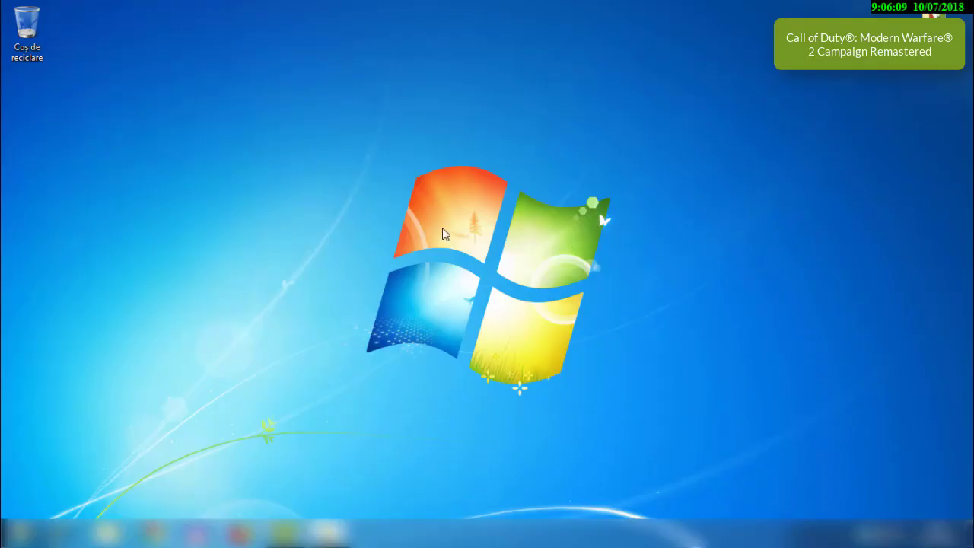
- Open NVIDIA Control Panel and set the image settings preview to use my preference emphasizing Performance
right_click(442, 229)
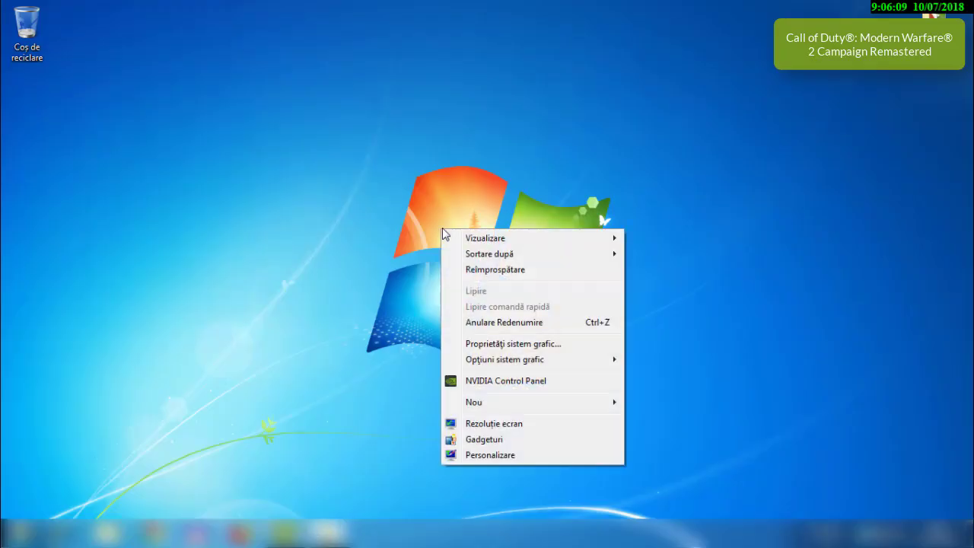
click(555, 387)
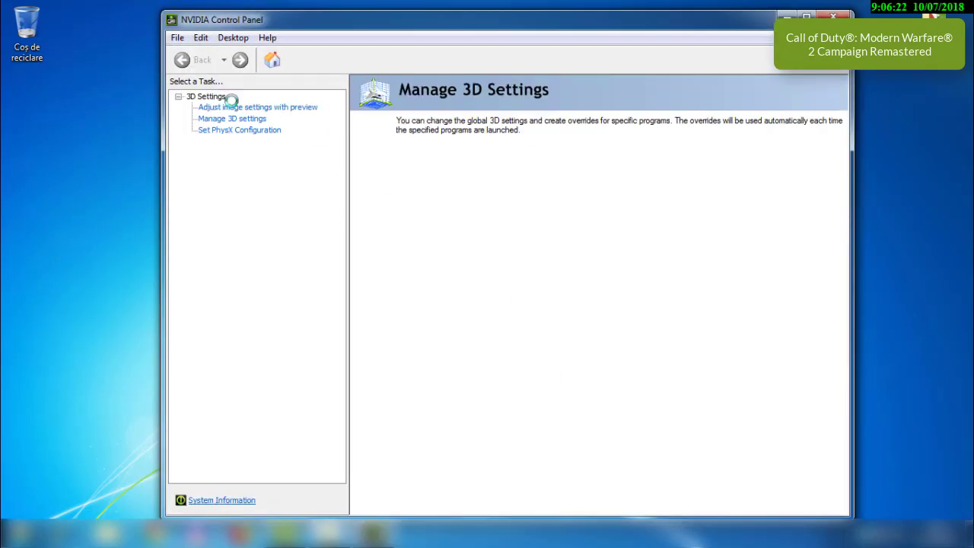
click(242, 107)
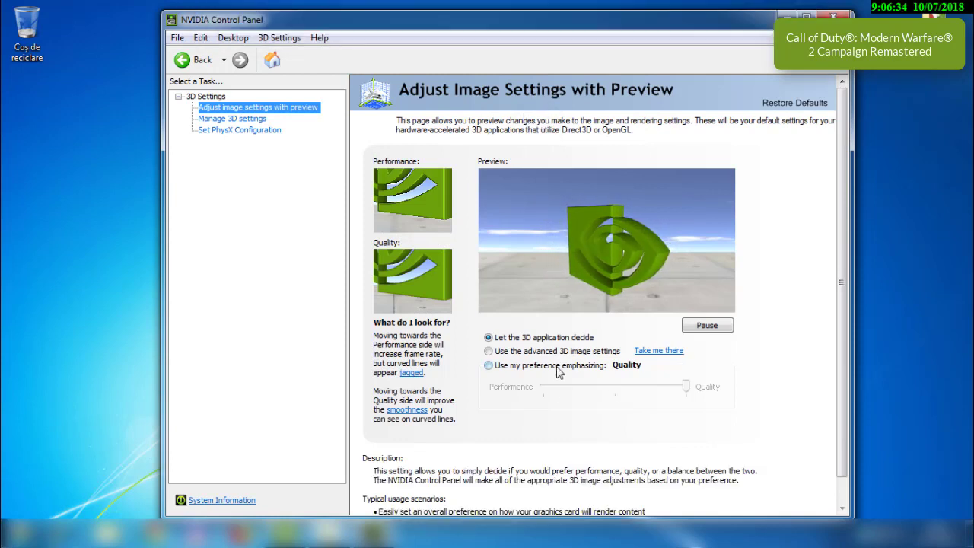
click(498, 365)
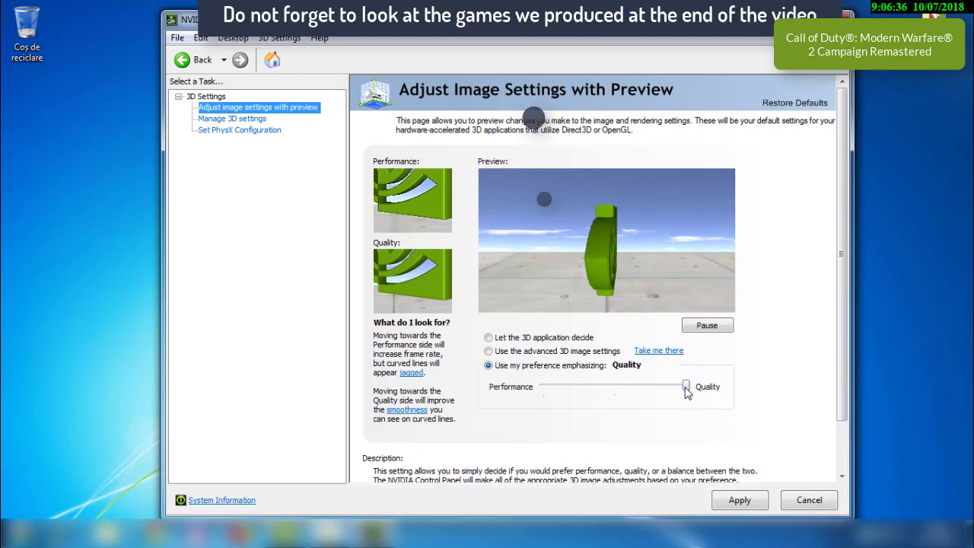
drag(685, 386, 534, 401)
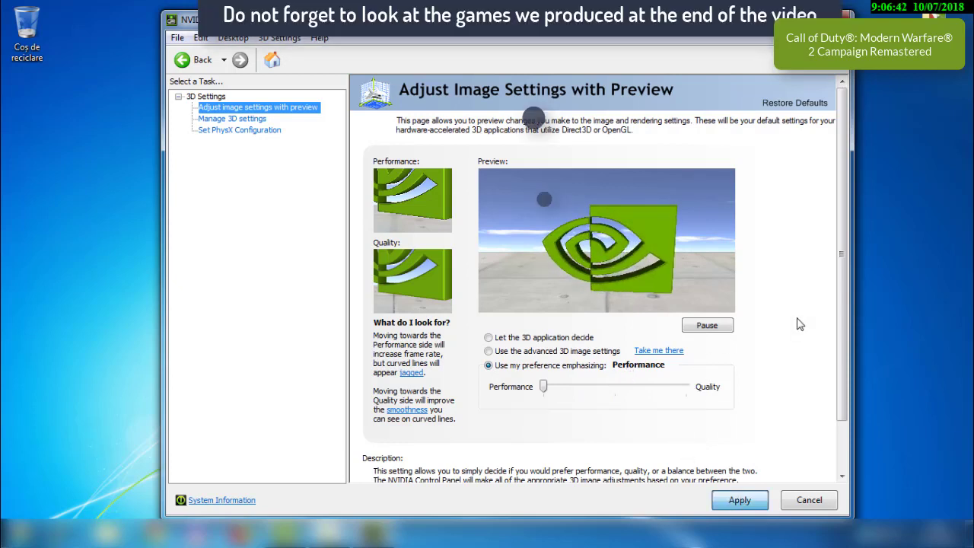
scroll(832, 325, down, 1)
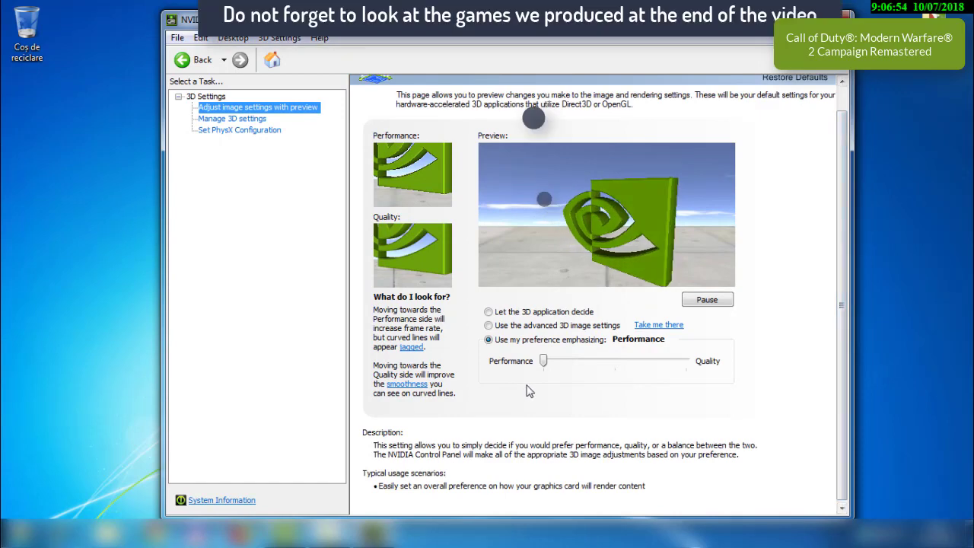
scroll(529, 390, up, 1)
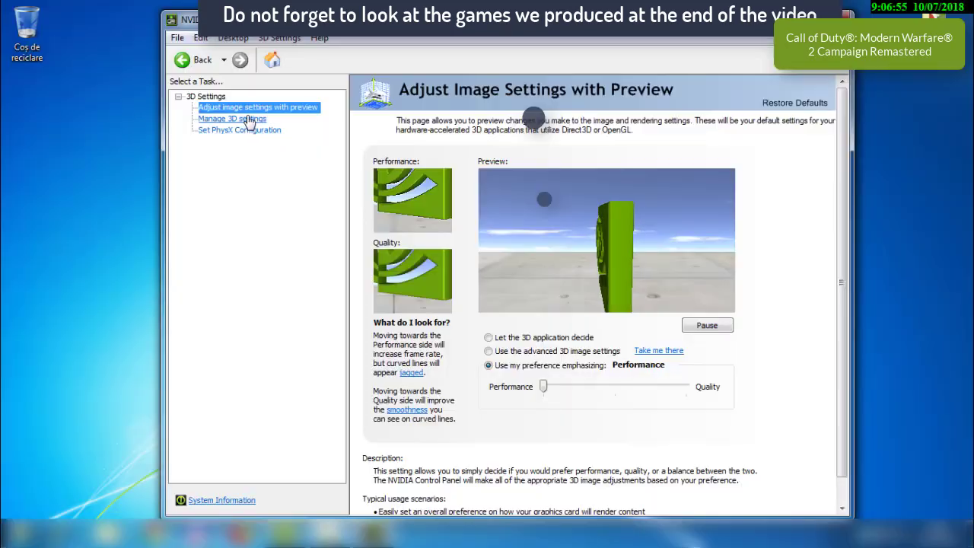
- In the global 3D settings, keep the preferred graphics processor on Auto-select and set Ambient Occlusion to Off
click(232, 119)
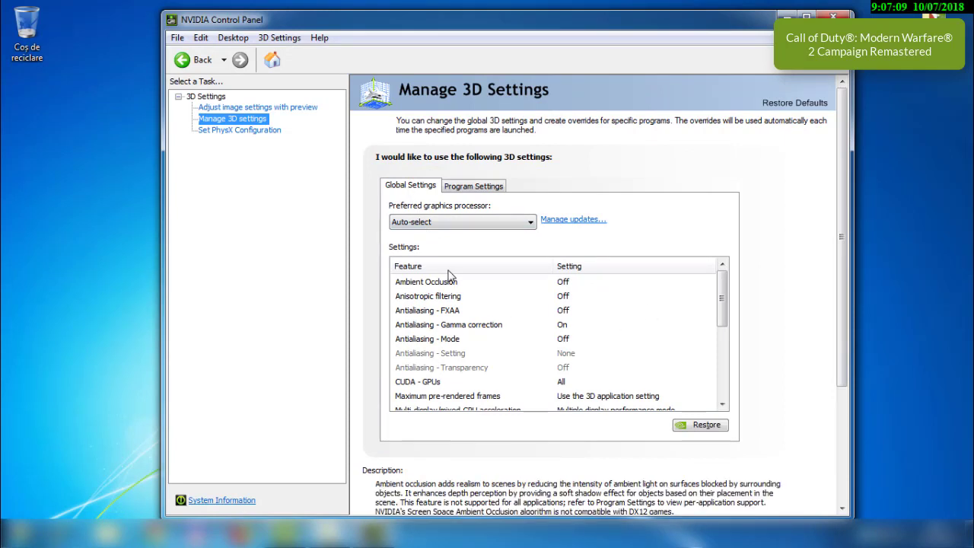
click(471, 221)
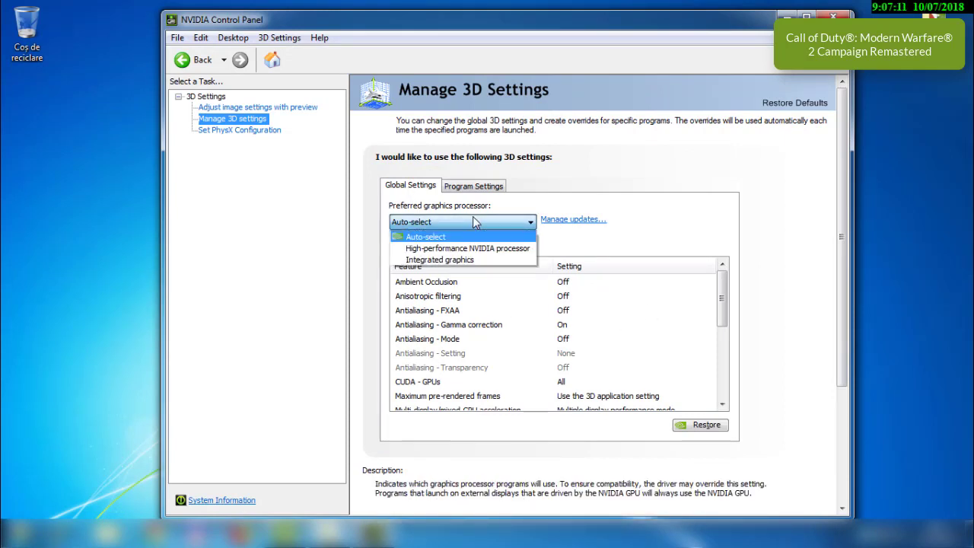
click(473, 217)
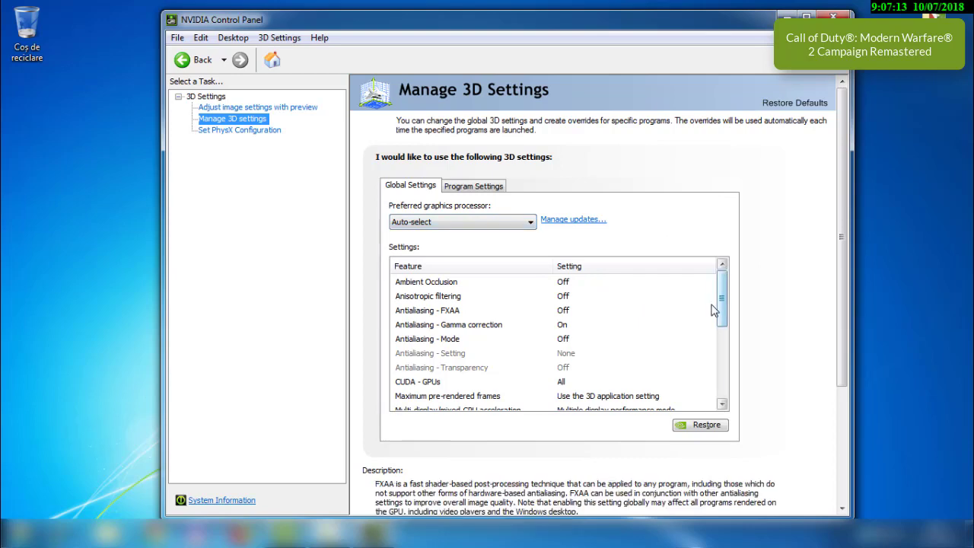
click(663, 280)
click(666, 282)
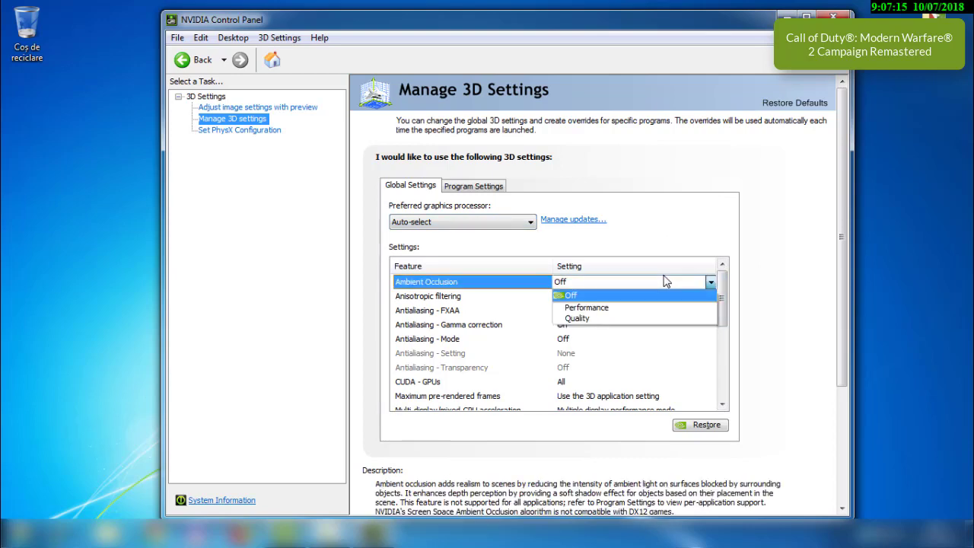
click(646, 297)
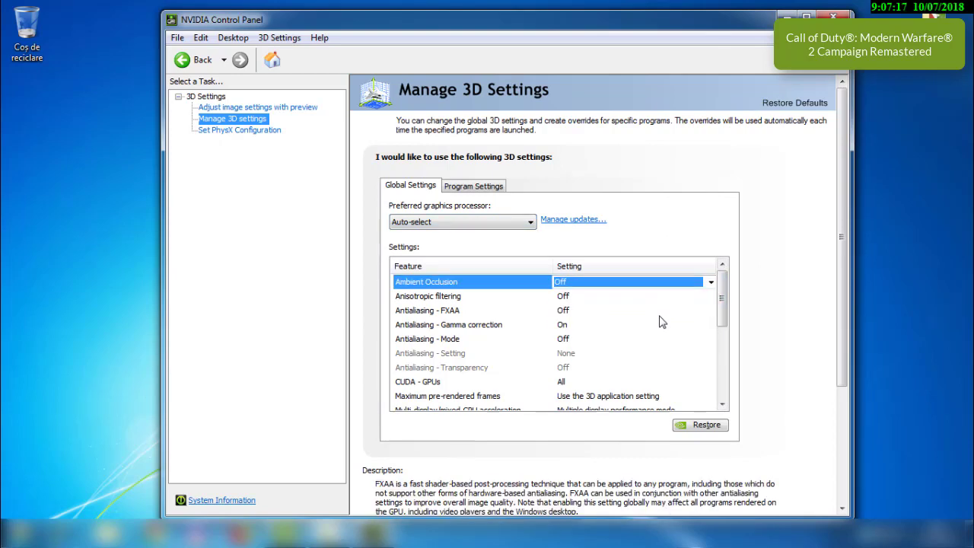
- Set the global power management mode to Prefer maximum performance and vertical sync to Off
drag(721, 309, 723, 353)
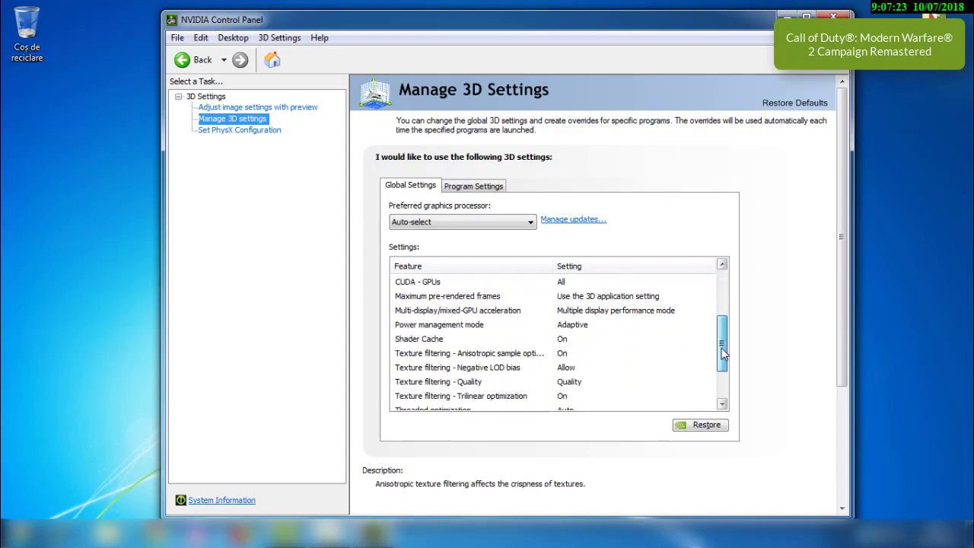
click(629, 325)
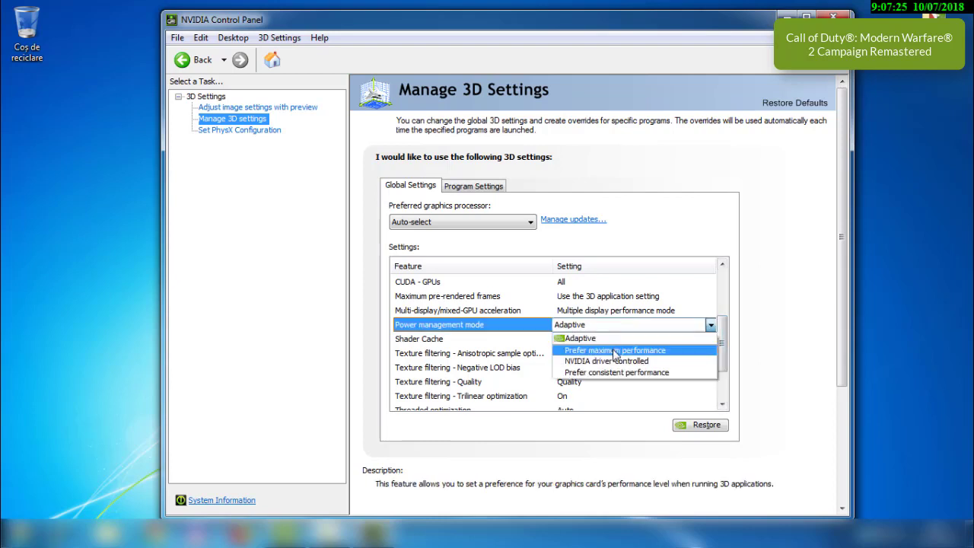
click(592, 350)
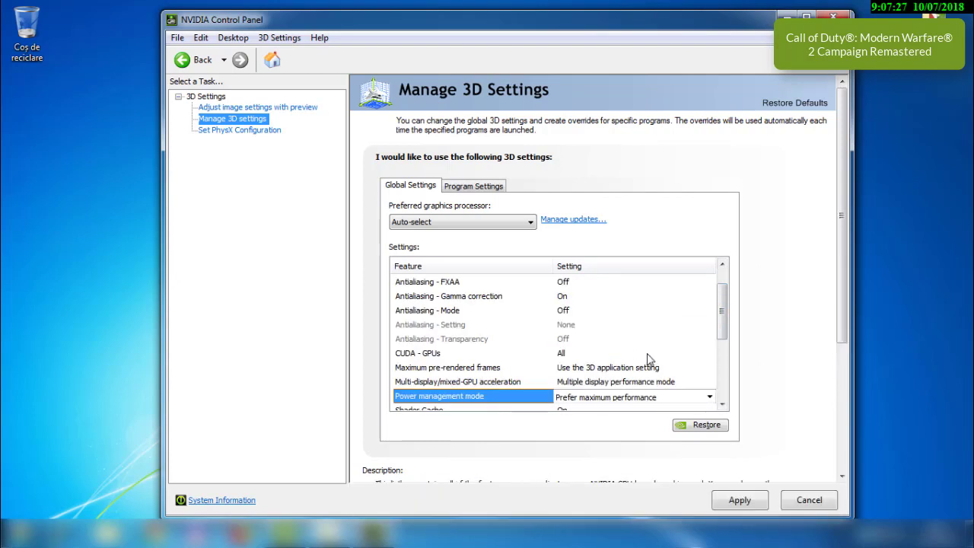
drag(723, 327, 721, 385)
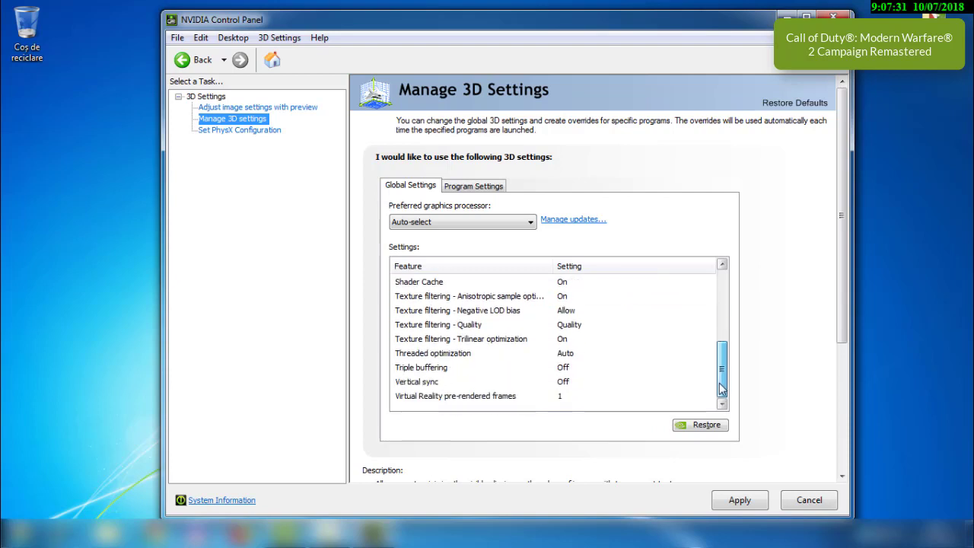
click(560, 383)
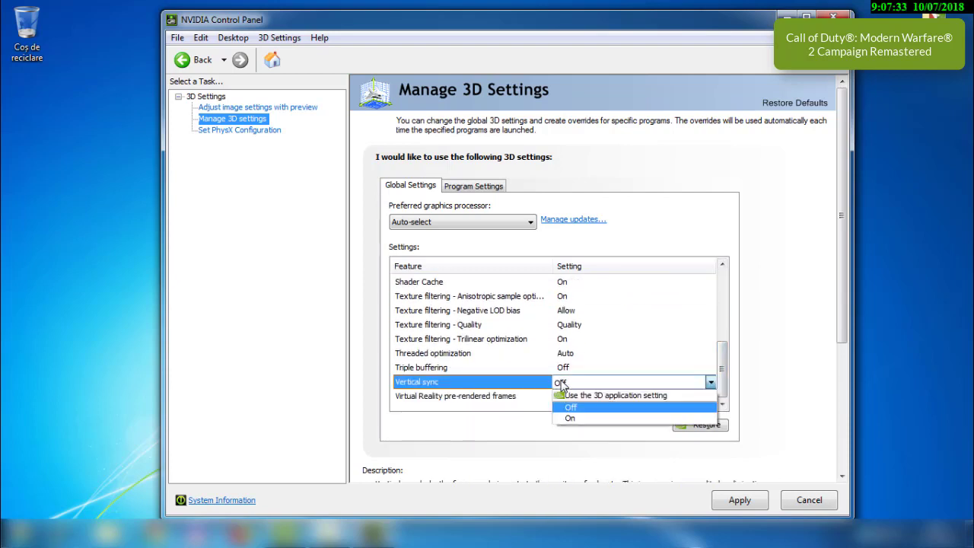
click(572, 407)
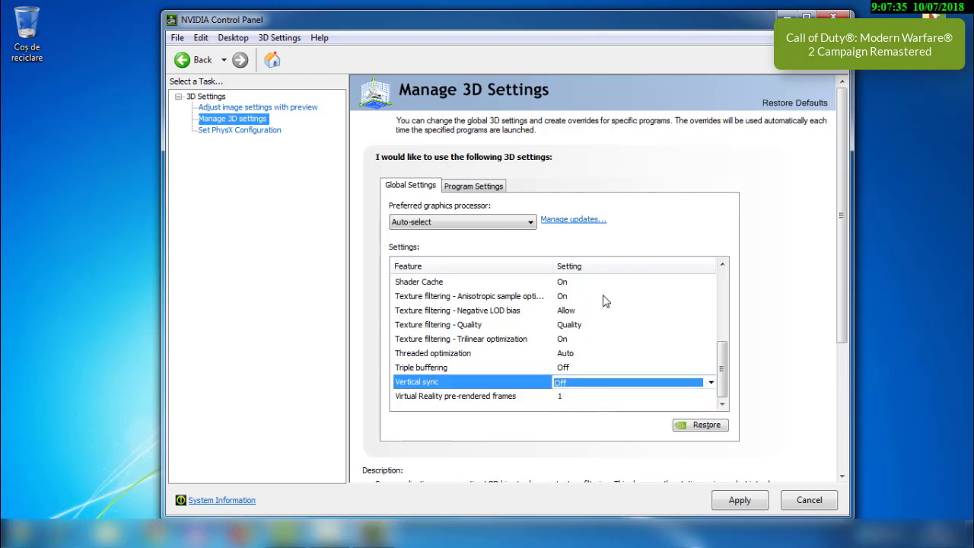
- Set the global texture filtering quality to High performance and apply the global 3D settings
click(583, 326)
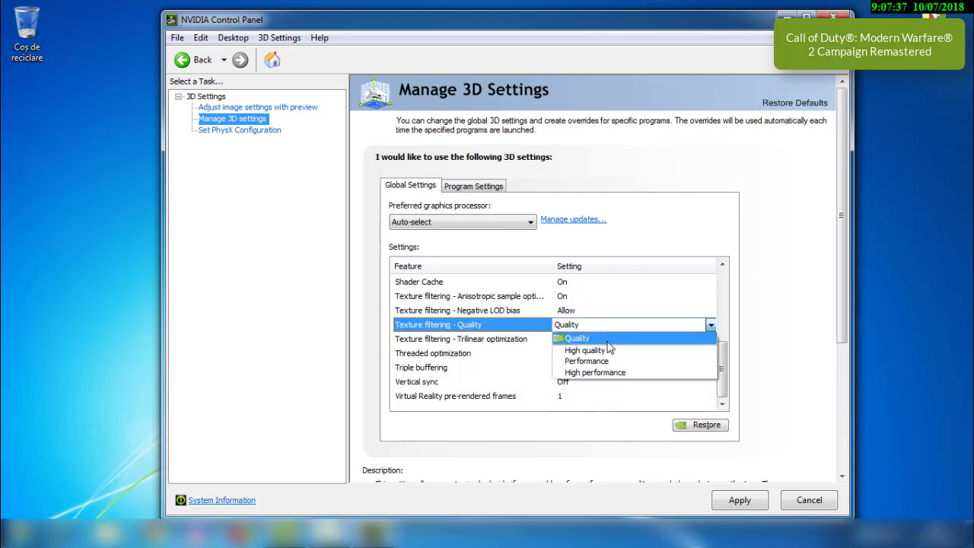
click(578, 376)
scroll(464, 335, up, 2)
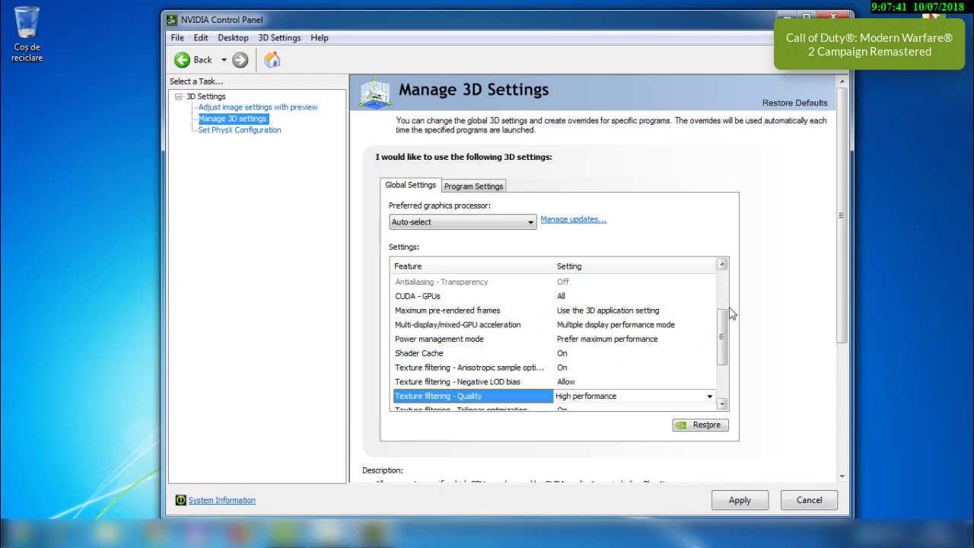
drag(723, 321, 727, 274)
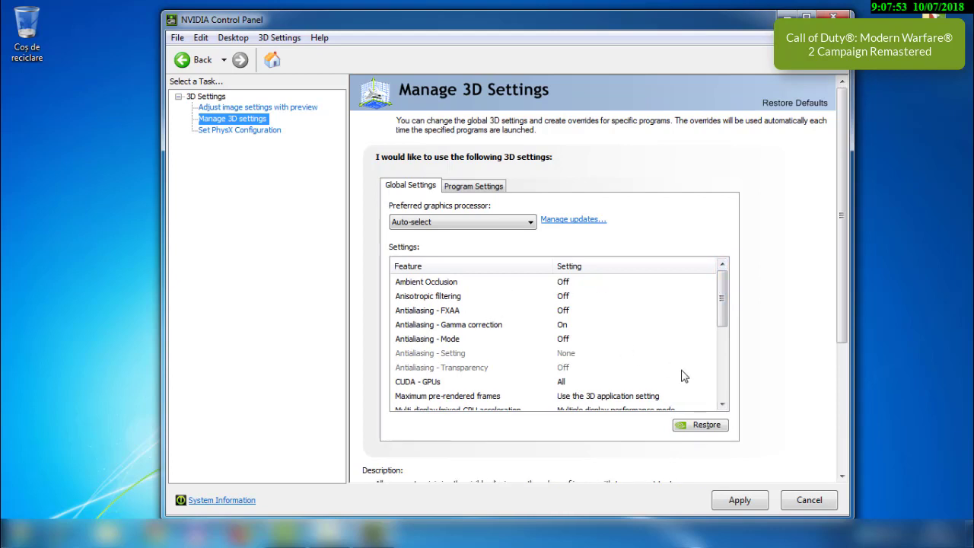
drag(721, 299, 715, 447)
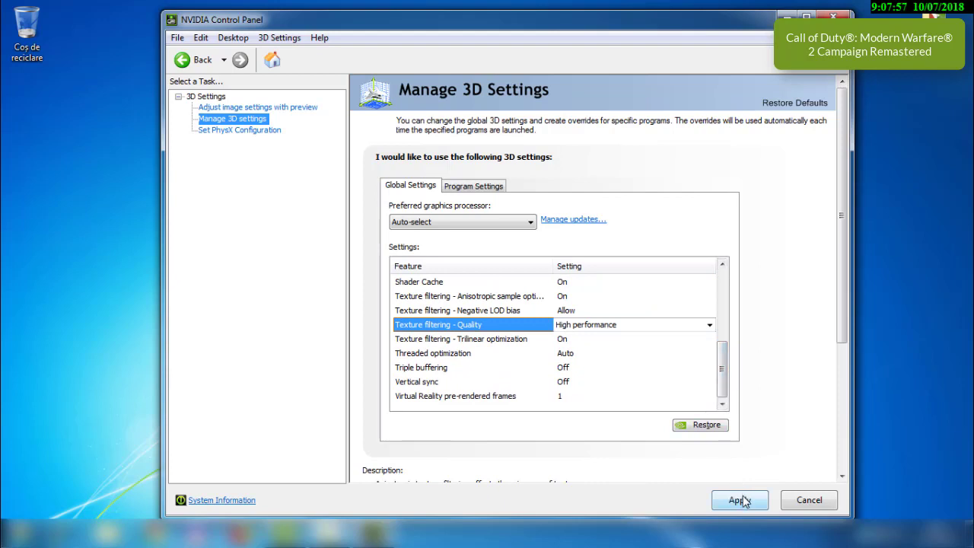
click(742, 500)
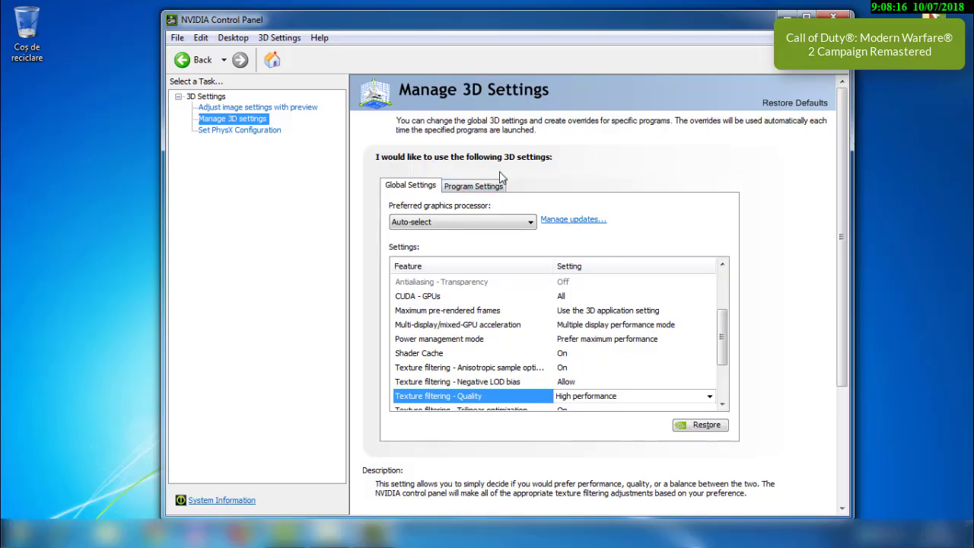
- Add the GAME executable from Documente > DESIRED GAME FOLDER as a program to customize in the program-specific 3D settings
click(488, 187)
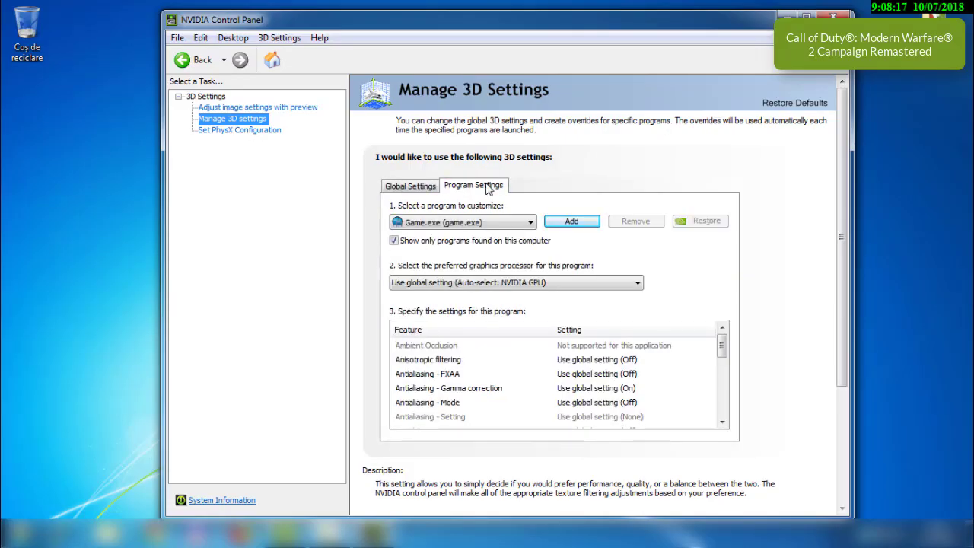
click(572, 221)
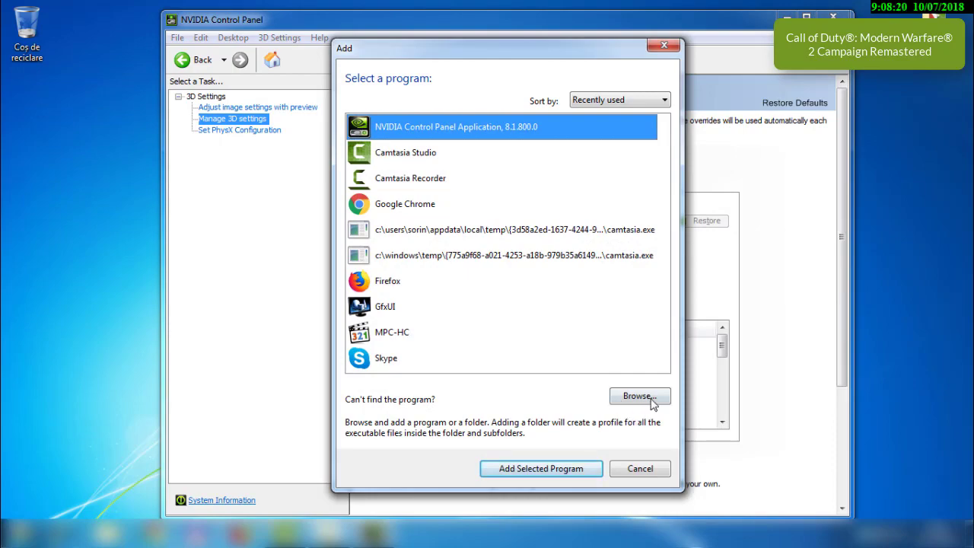
click(637, 396)
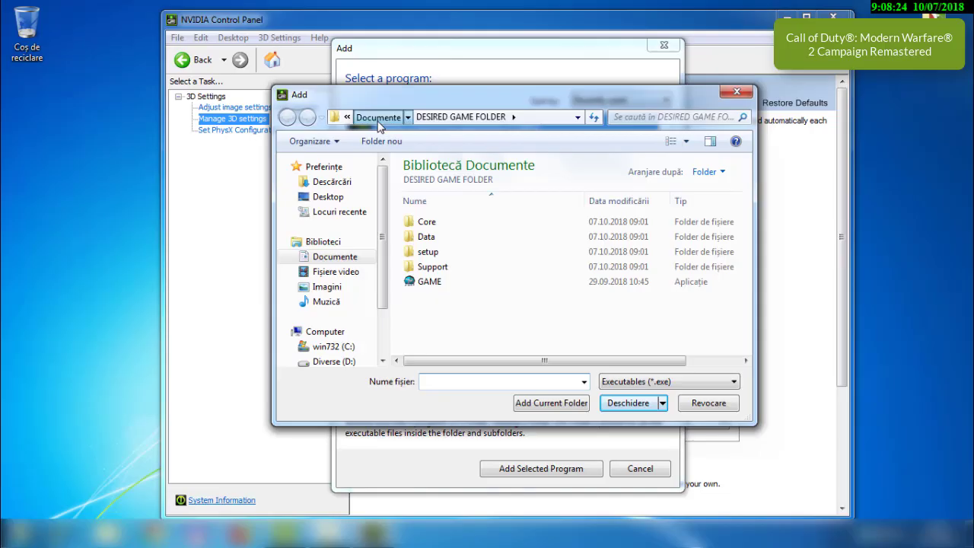
click(381, 116)
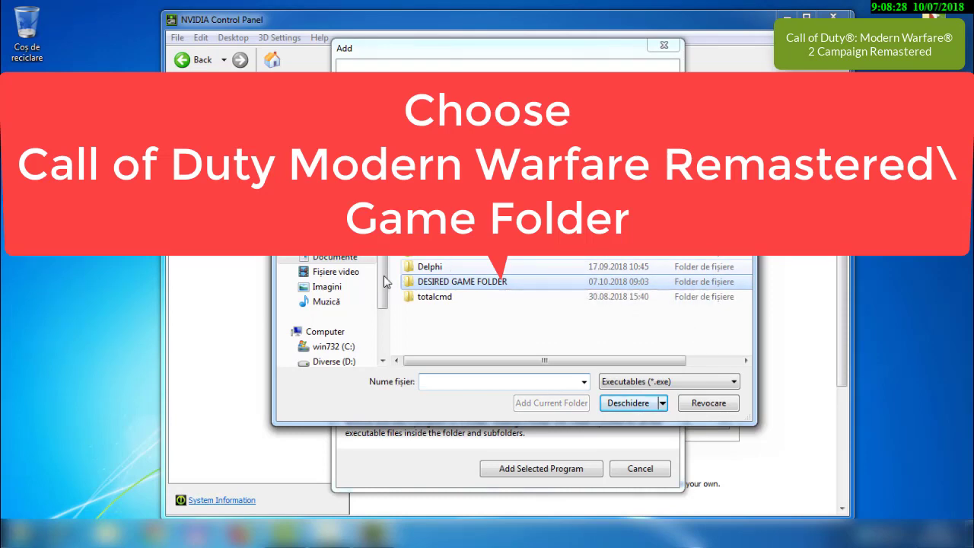
double_click(466, 283)
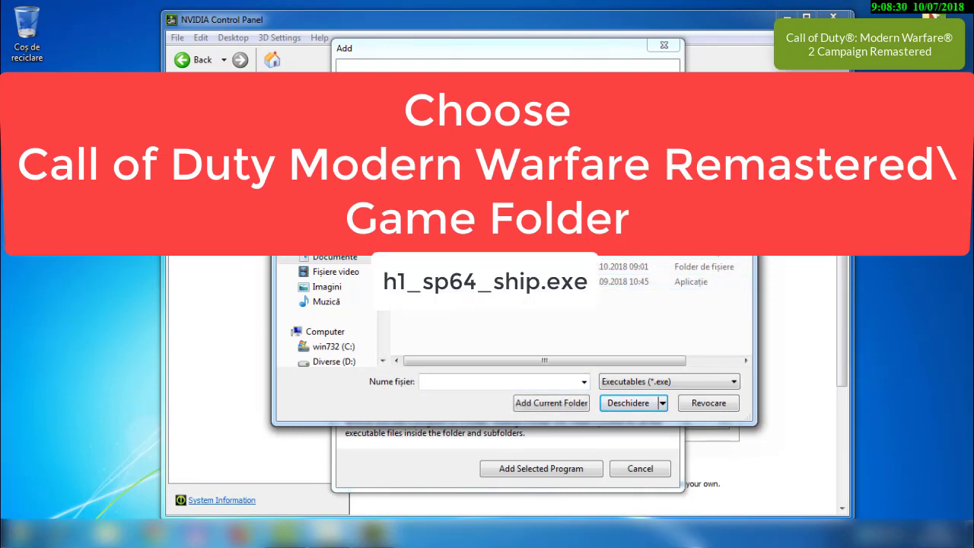
click(466, 281)
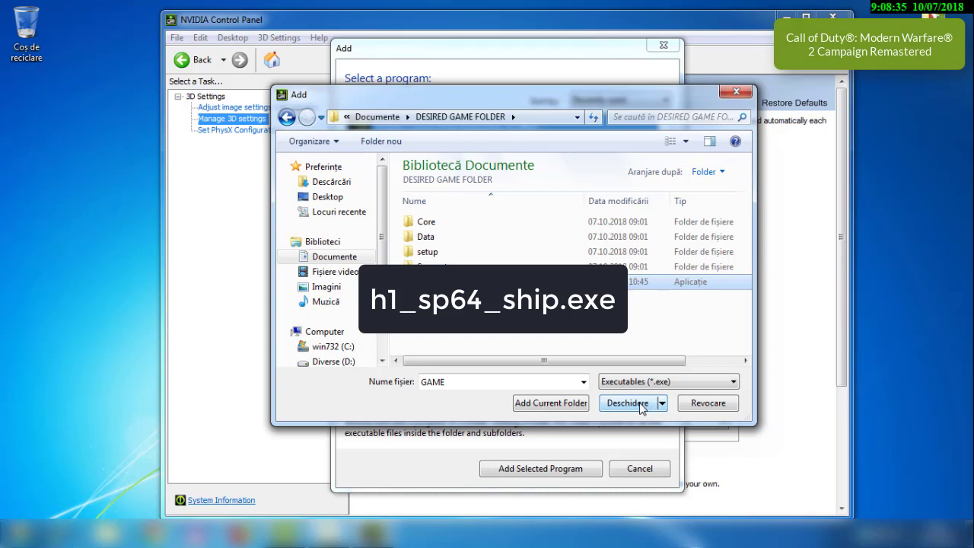
click(627, 403)
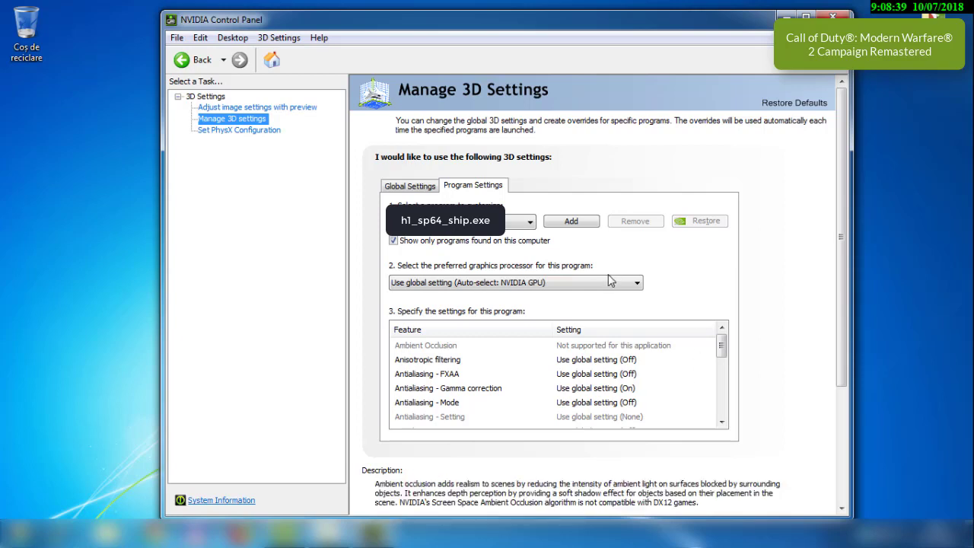
- Set the game's preferred graphics processor to High-performance NVIDIA processor and its power management mode to Prefer maximum performance
click(572, 282)
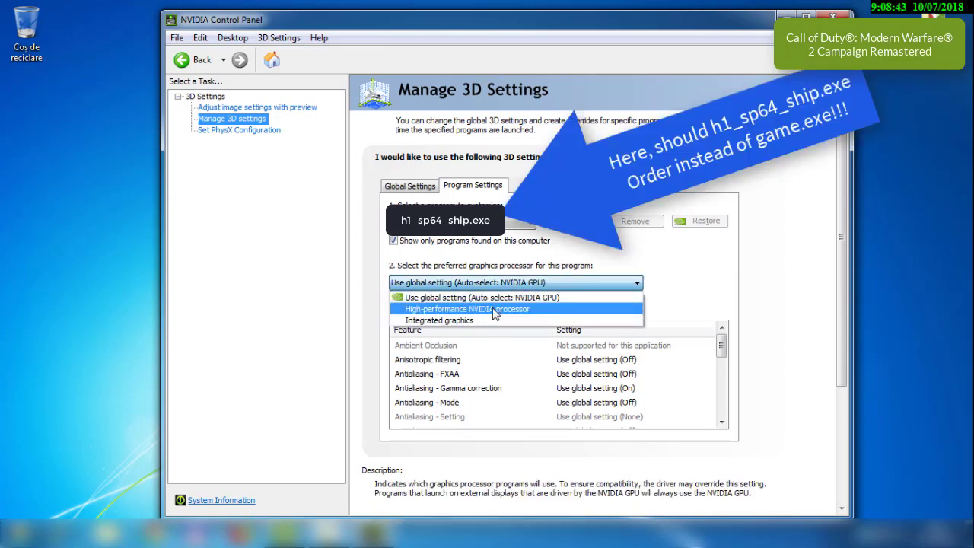
click(495, 312)
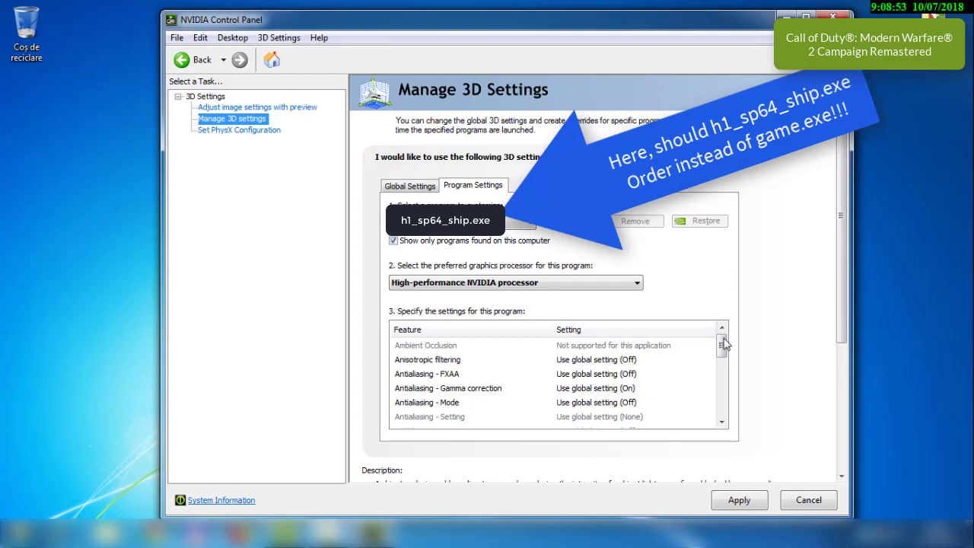
drag(722, 345, 723, 376)
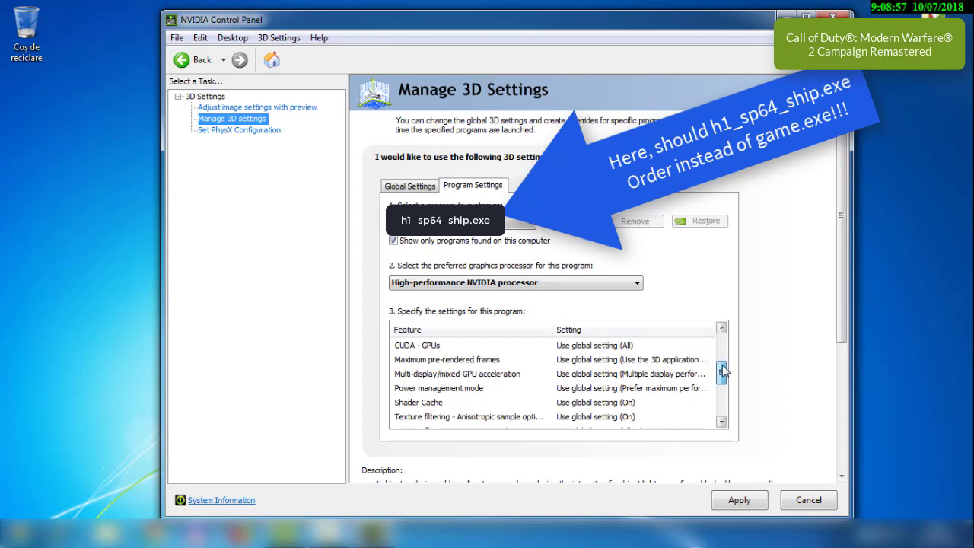
click(663, 389)
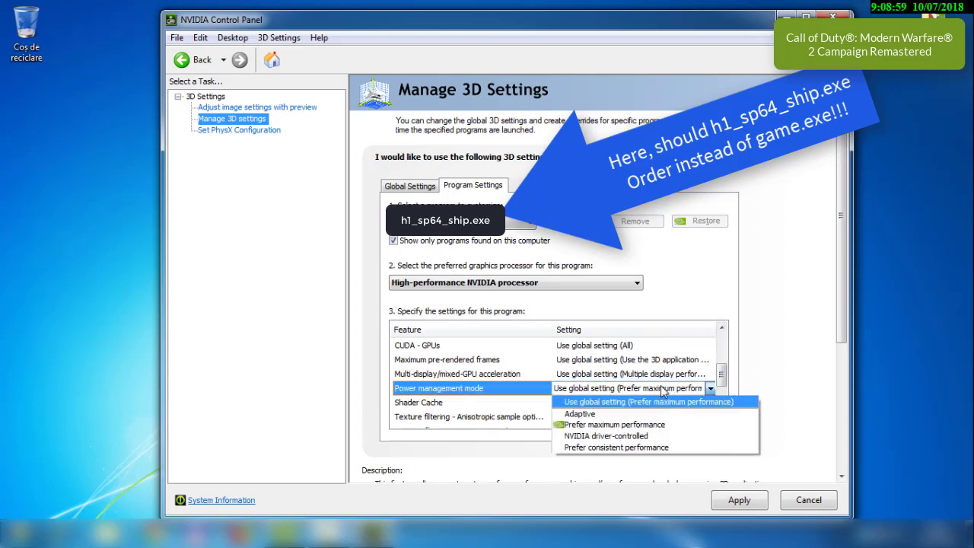
click(645, 426)
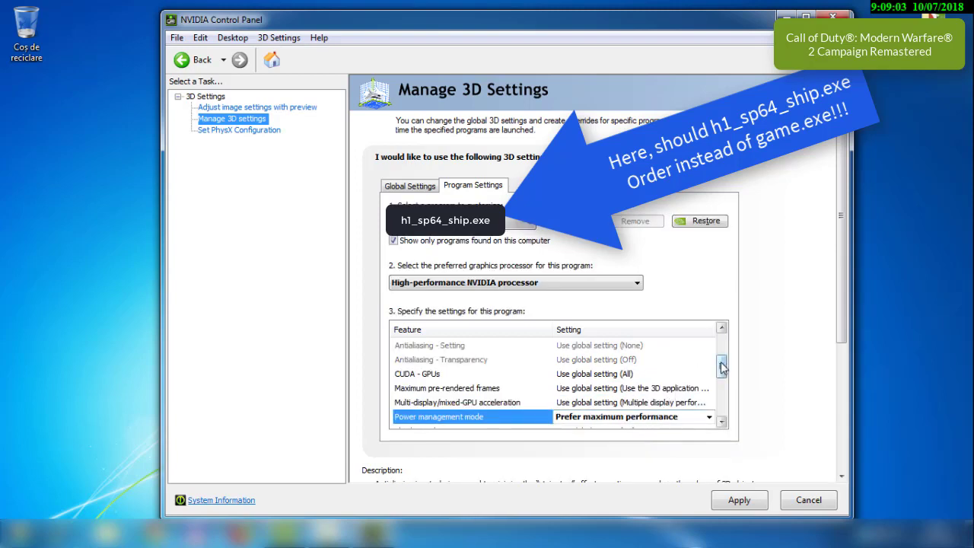
- Set the game's texture filtering quality to High performance in the program-specific settings
drag(723, 370, 723, 397)
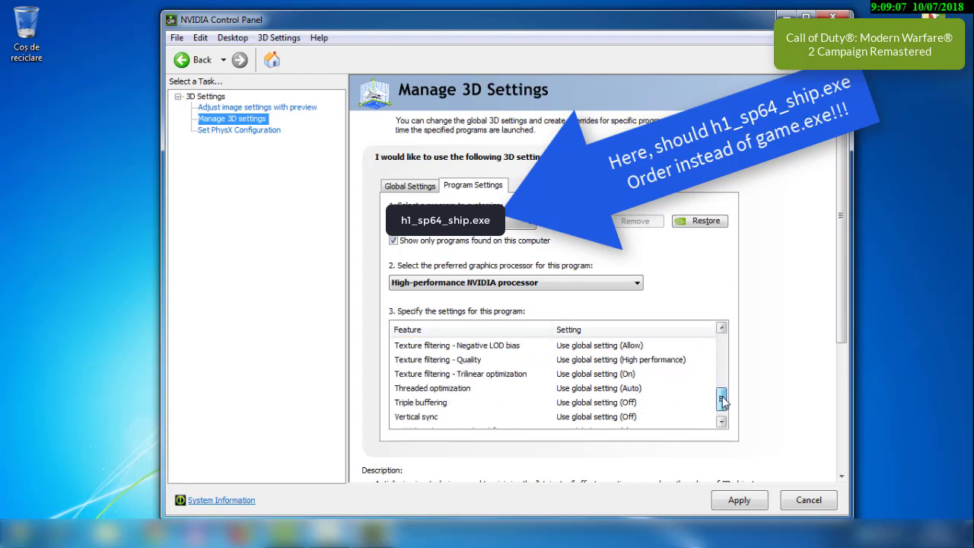
click(674, 363)
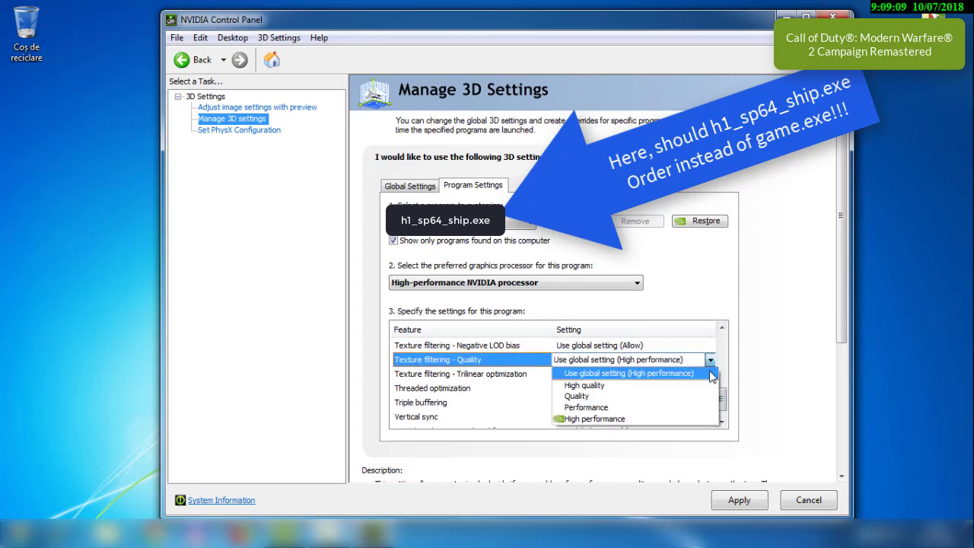
click(605, 418)
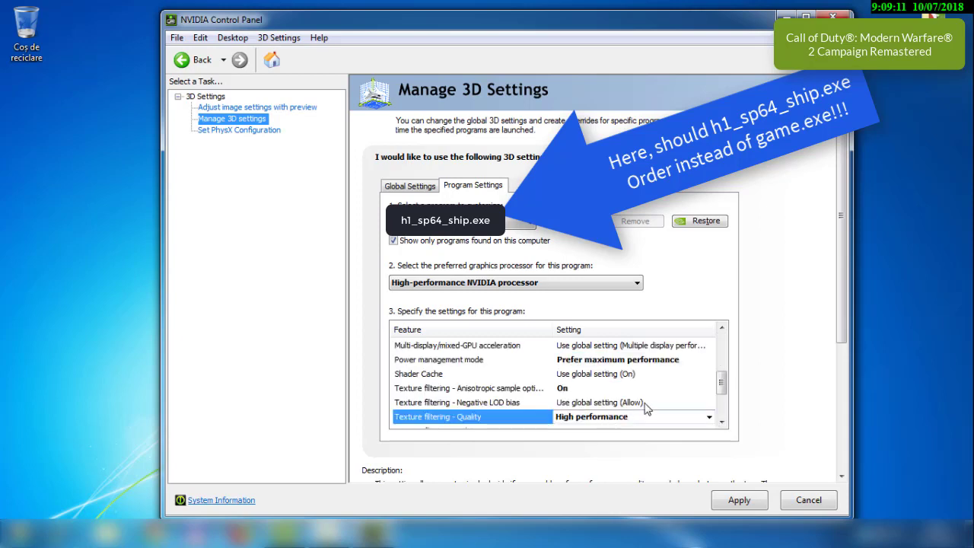
- Set the game's texture filtering anisotropic sample optimization to Off and close the NVIDIA Control Panel
drag(723, 386, 724, 408)
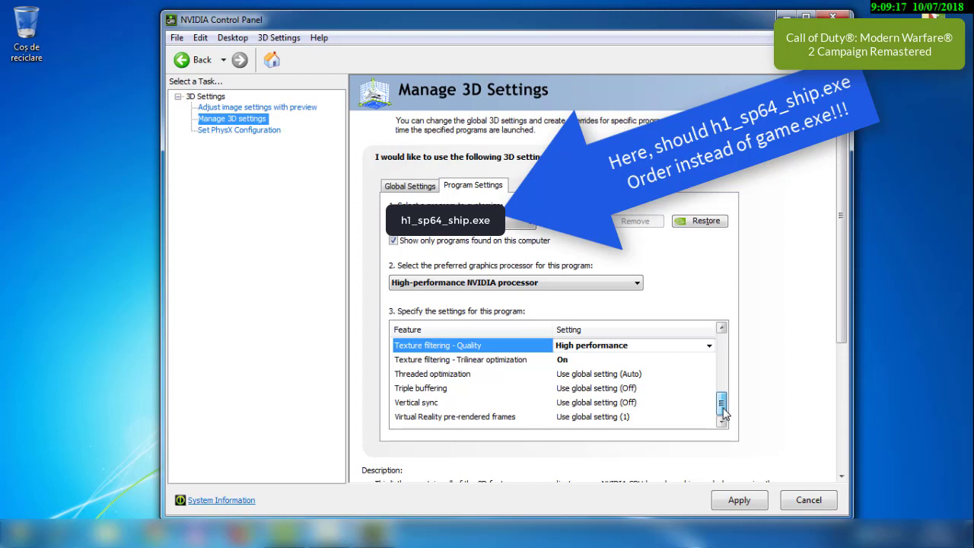
drag(724, 413, 725, 394)
drag(722, 389, 722, 383)
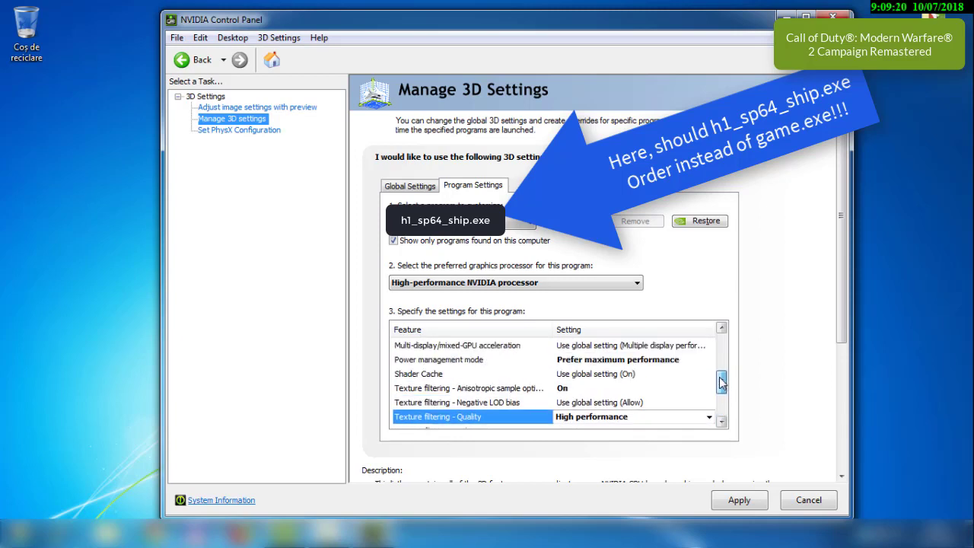
click(598, 390)
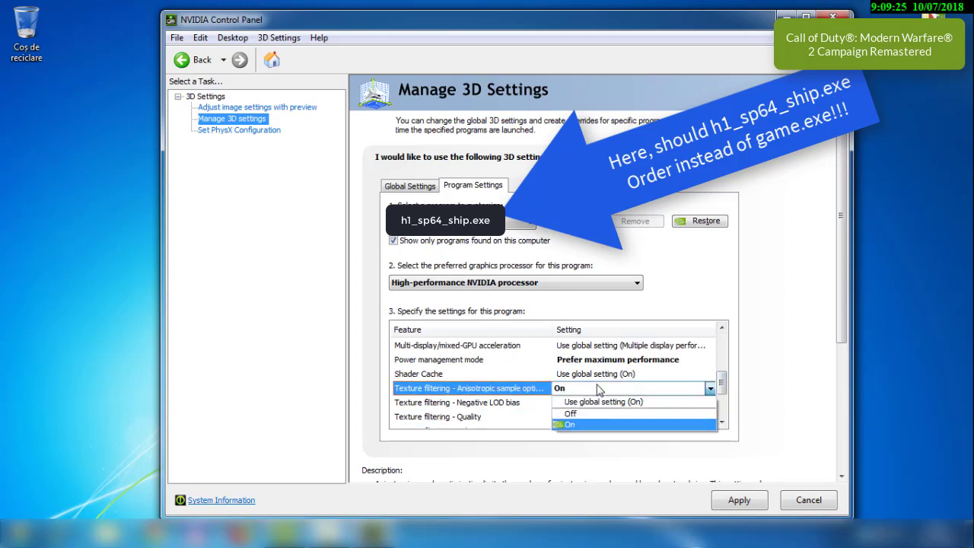
click(590, 415)
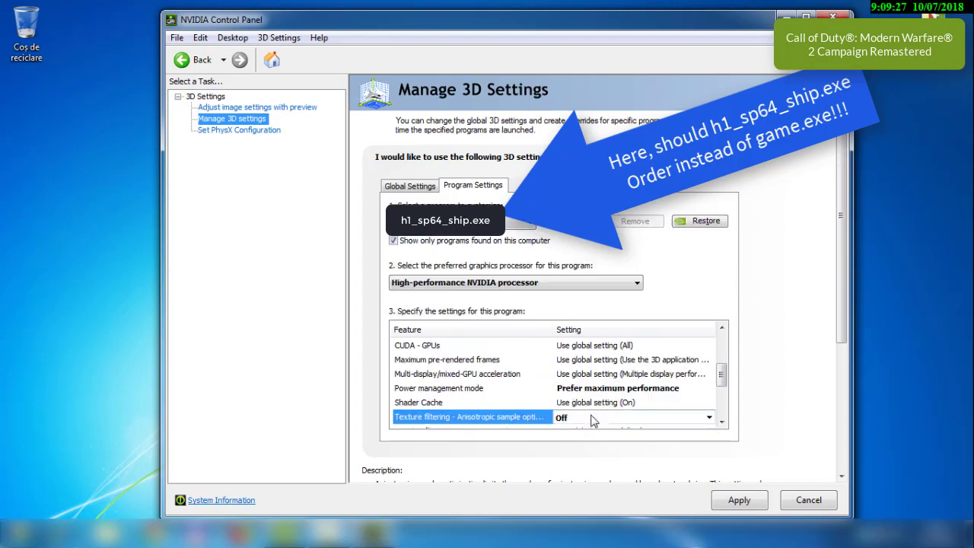
scroll(721, 375, up, 1)
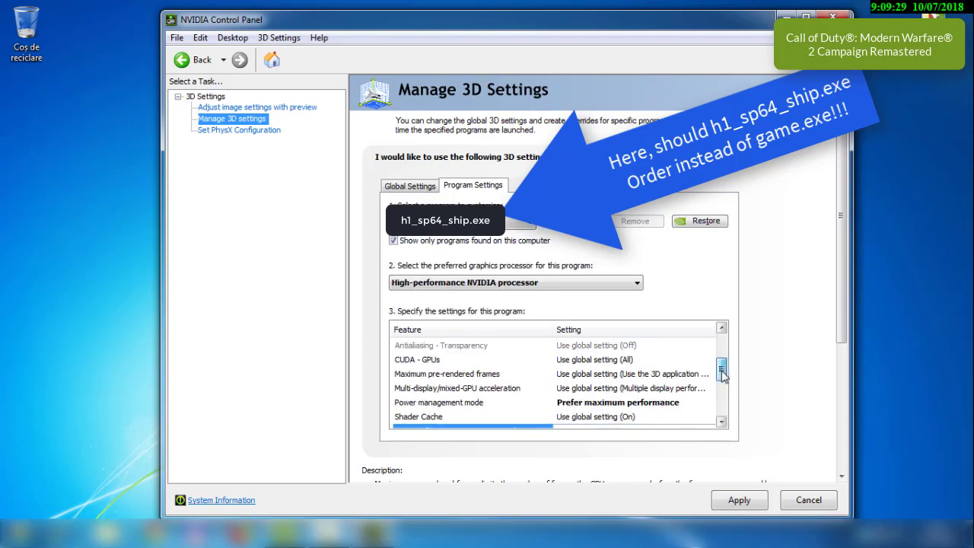
scroll(721, 373, up, 4)
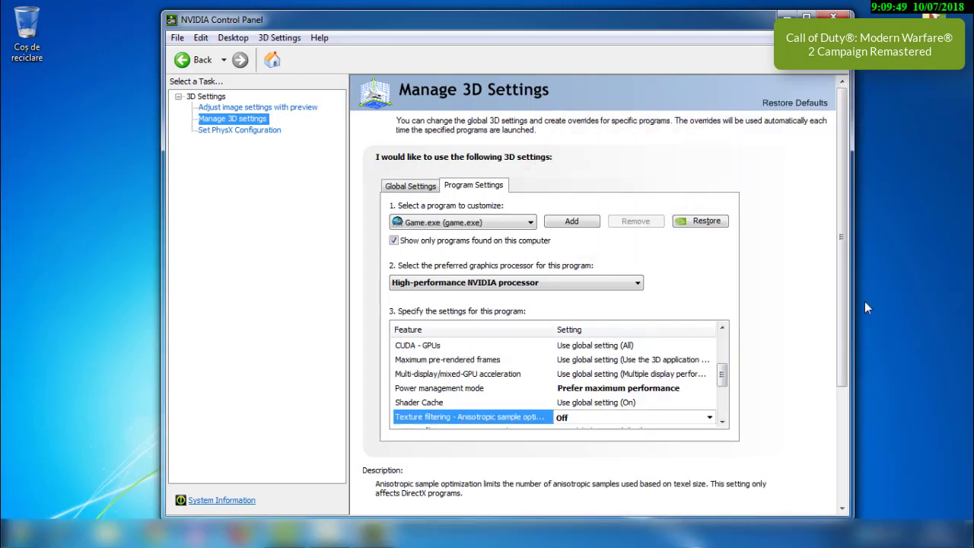
click(833, 17)
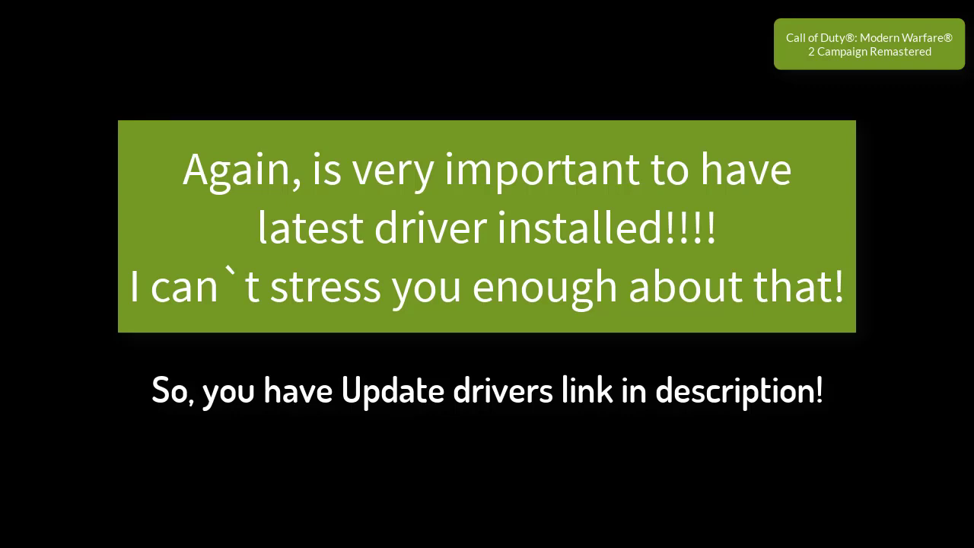
- Switch to AMD Radeon Settings and show its gaming profiles
right_click(407, 246)
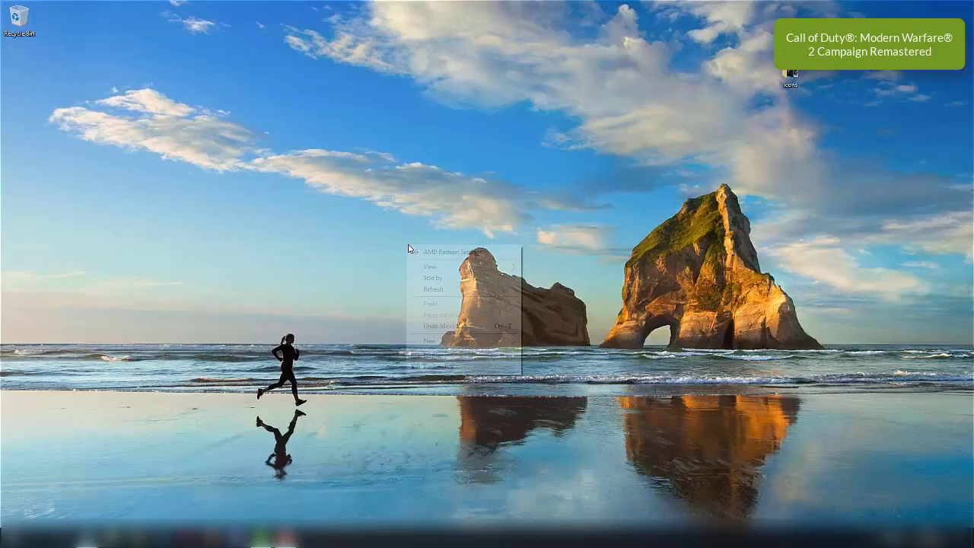
click(491, 255)
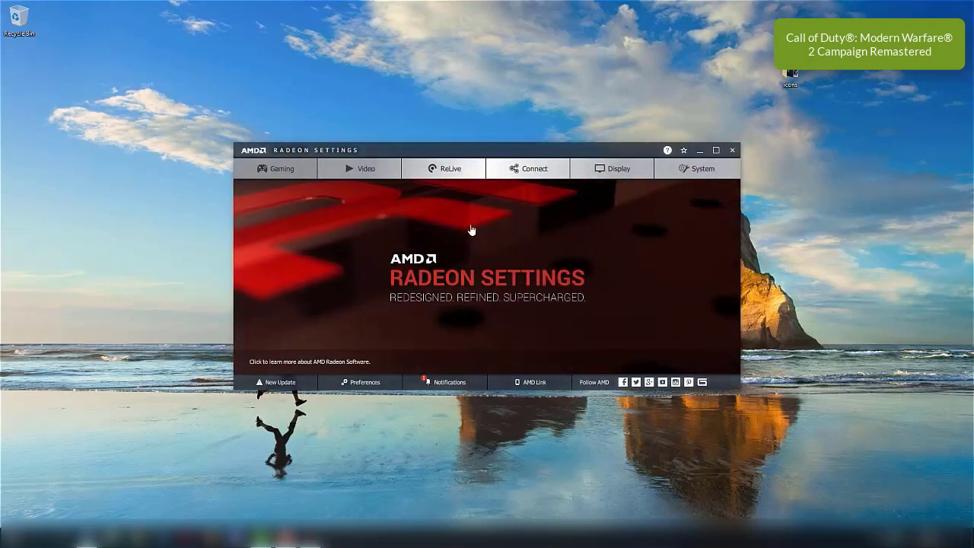
click(269, 170)
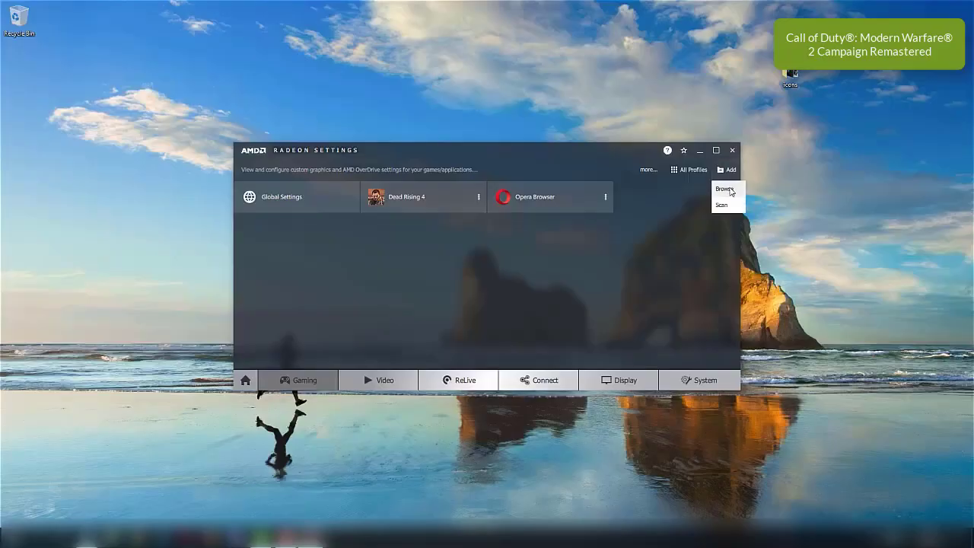
- Add the GAME application from Downloads > DESIRED GAME FOLDER as a gaming profile and check the options offered for that profile
click(729, 187)
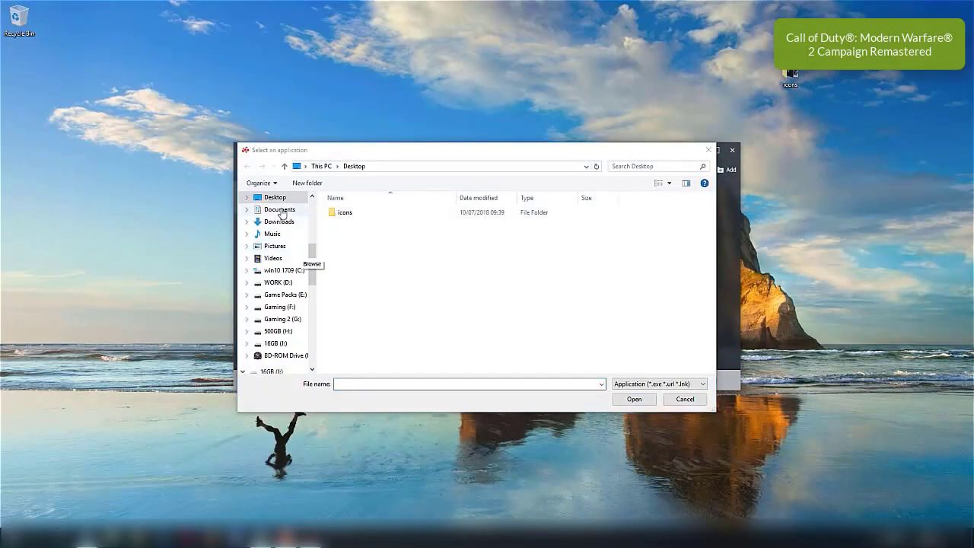
click(279, 221)
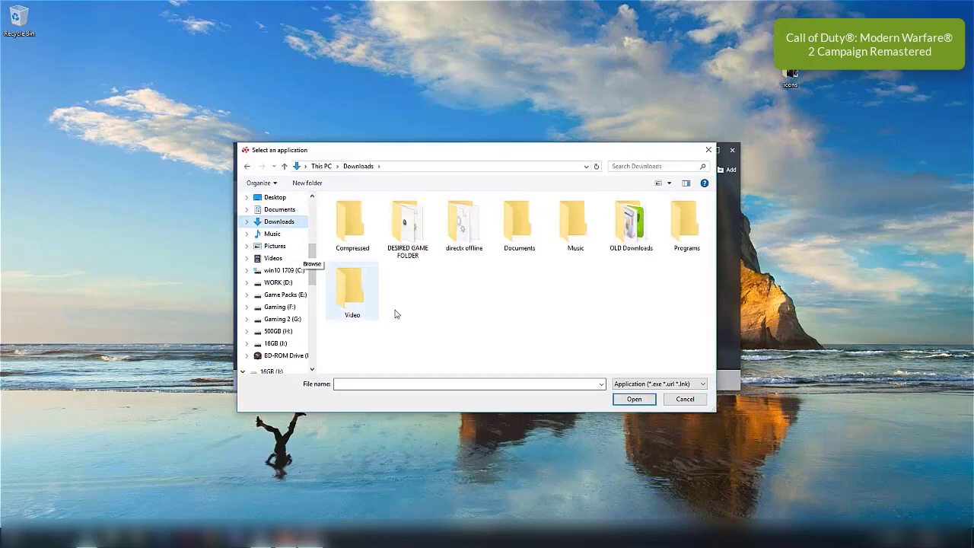
click(410, 257)
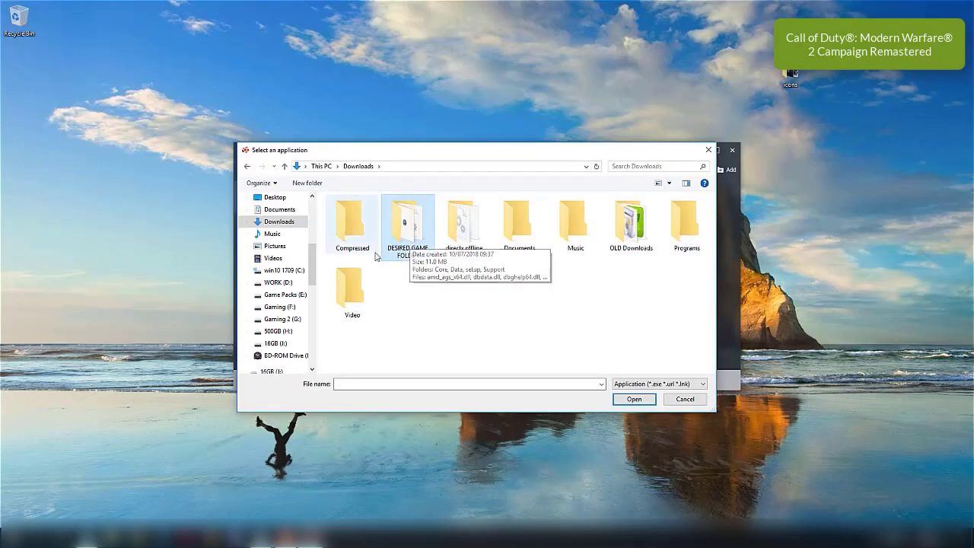
double_click(405, 232)
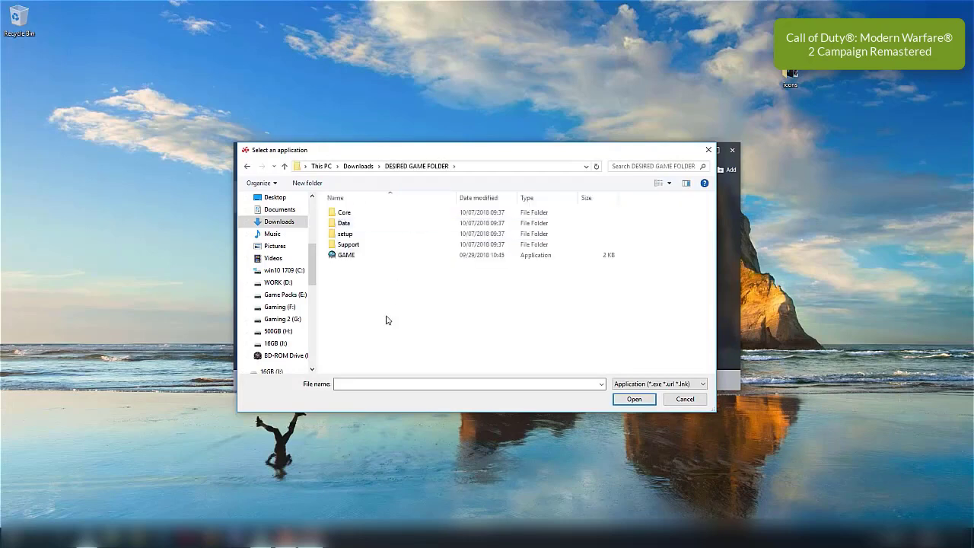
click(348, 256)
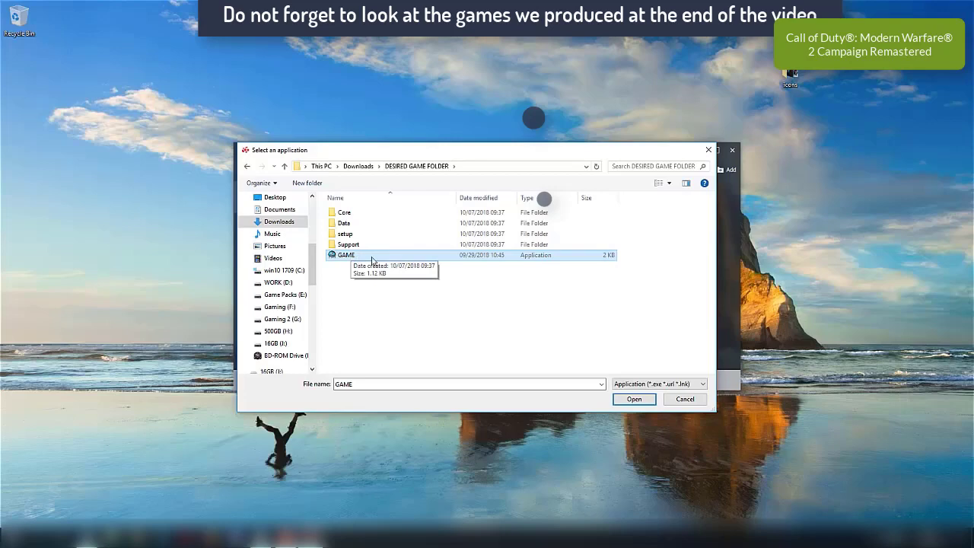
click(634, 399)
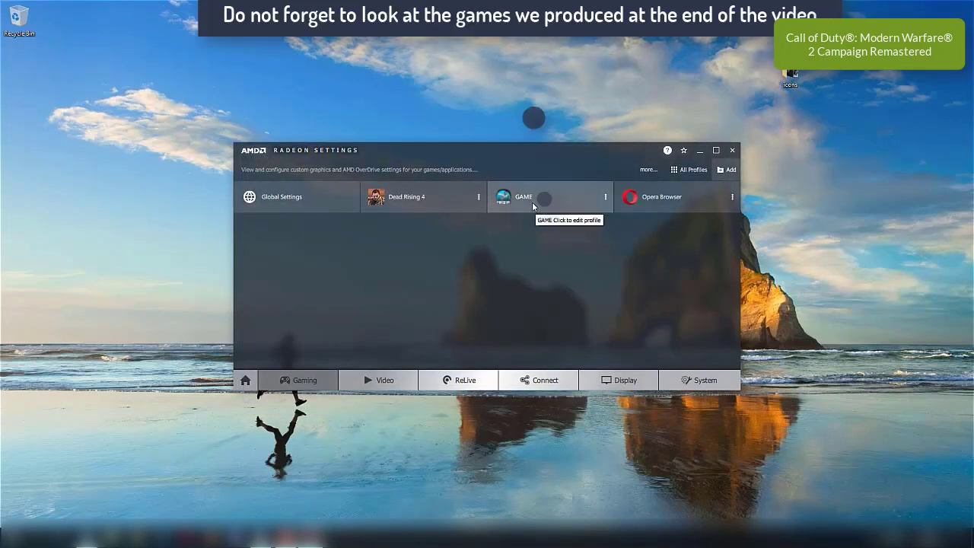
click(606, 200)
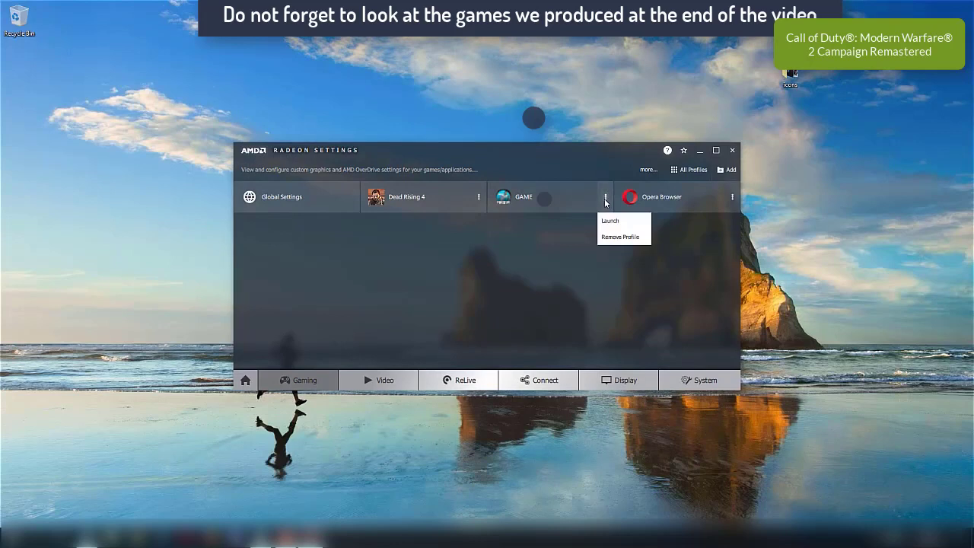
click(521, 294)
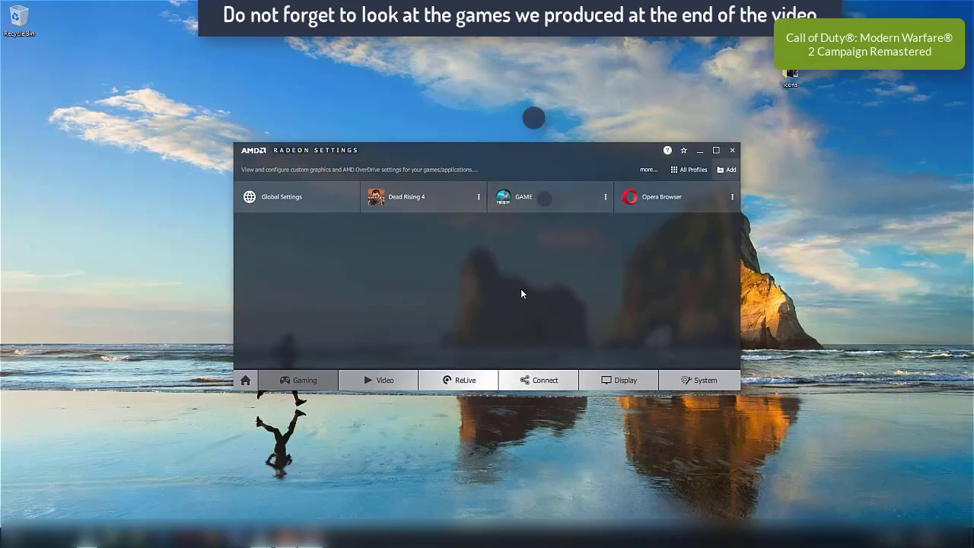
- Set the global anti-aliasing mode to Override application settings and the texture filtering quality to Performance
click(302, 199)
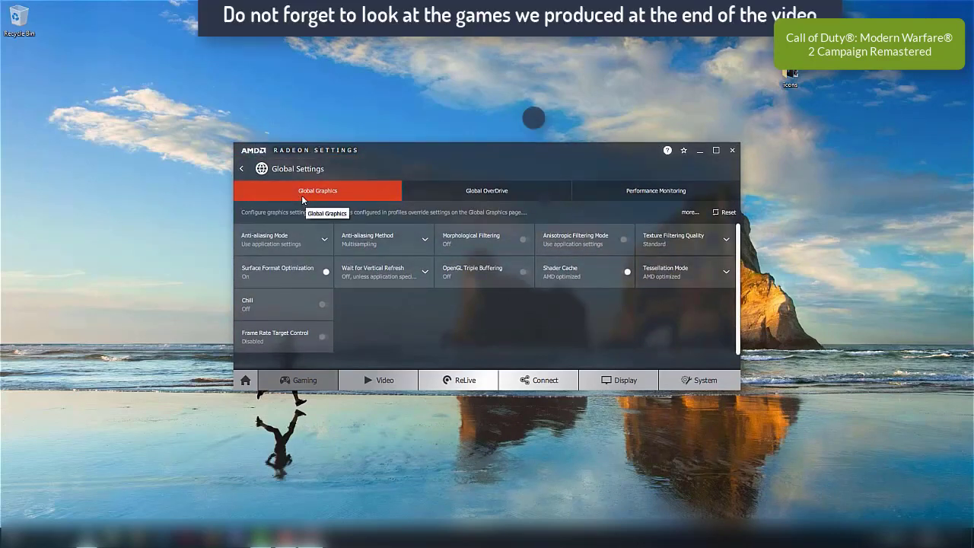
click(324, 240)
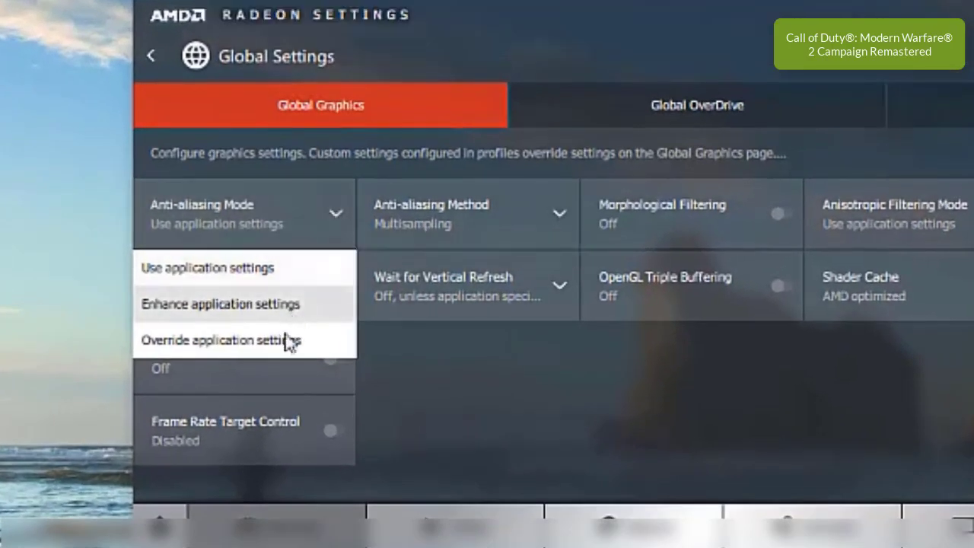
click(280, 341)
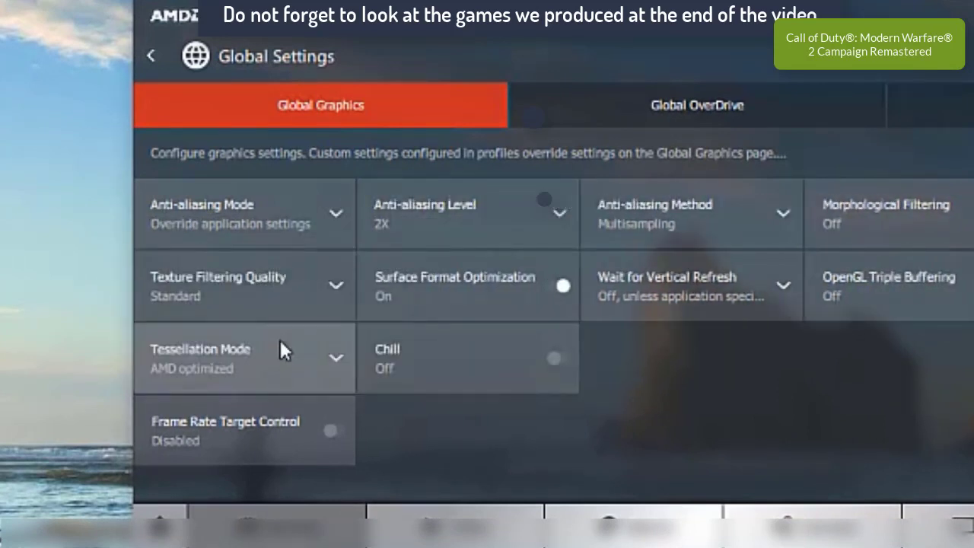
click(335, 286)
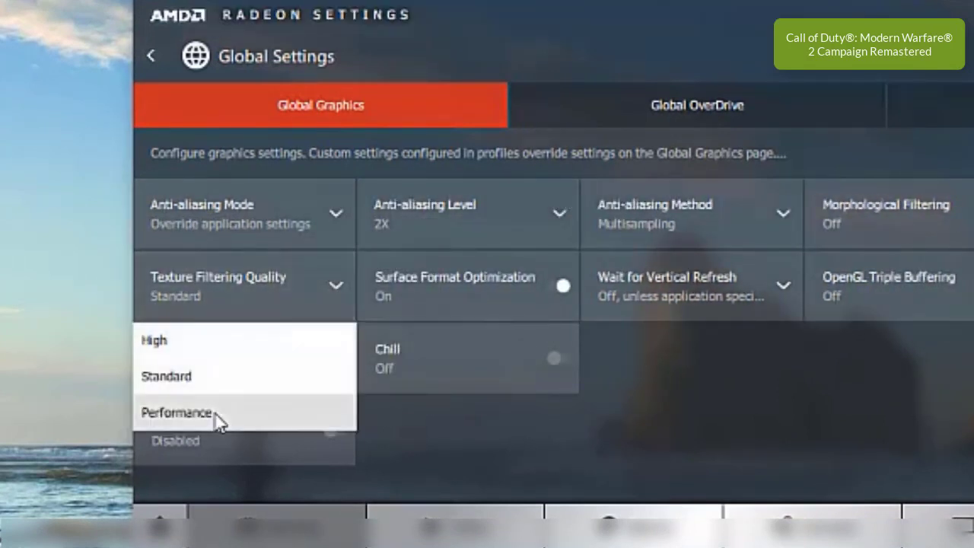
click(270, 417)
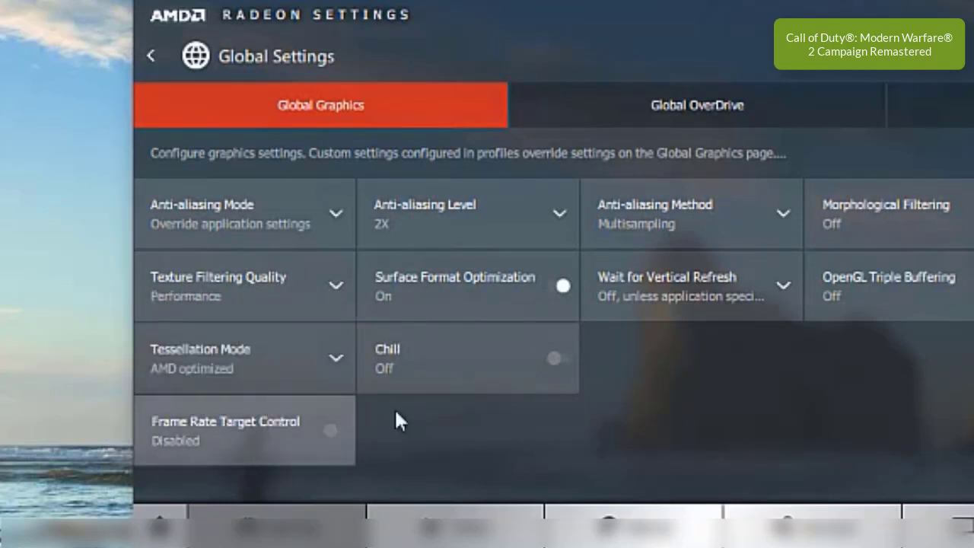
- Choose 2X as the global anti-aliasing level and check the available anti-aliasing methods
click(559, 213)
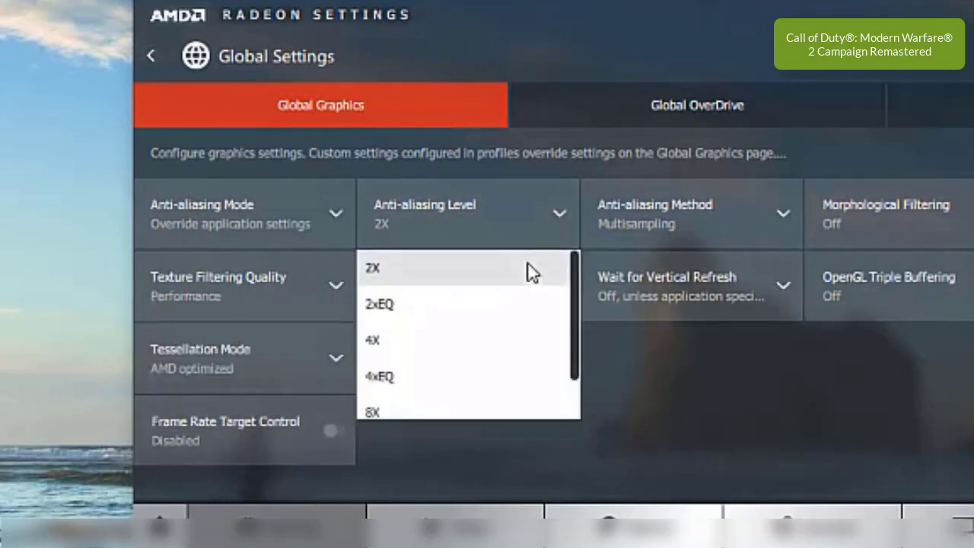
scroll(526, 270, down, 1)
scroll(531, 315, up, 1)
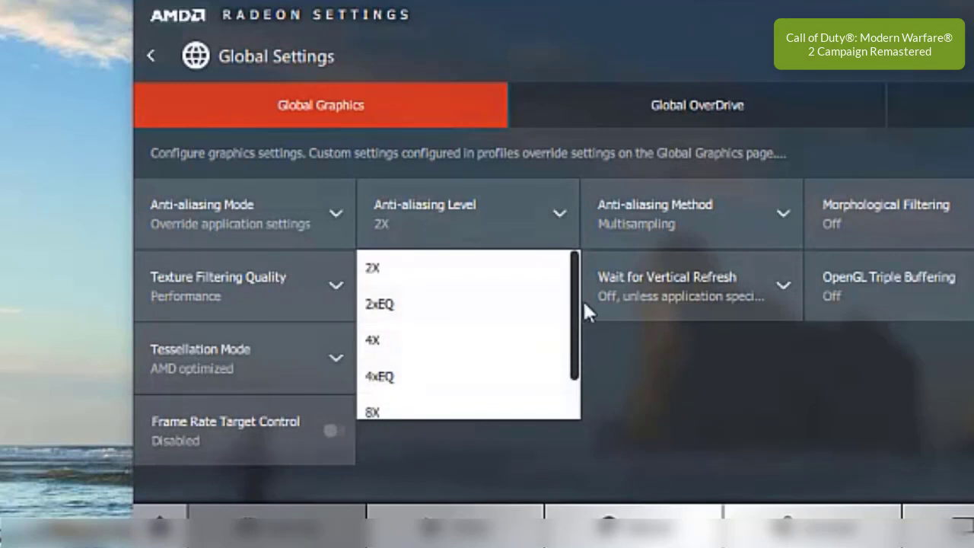
drag(576, 330, 571, 207)
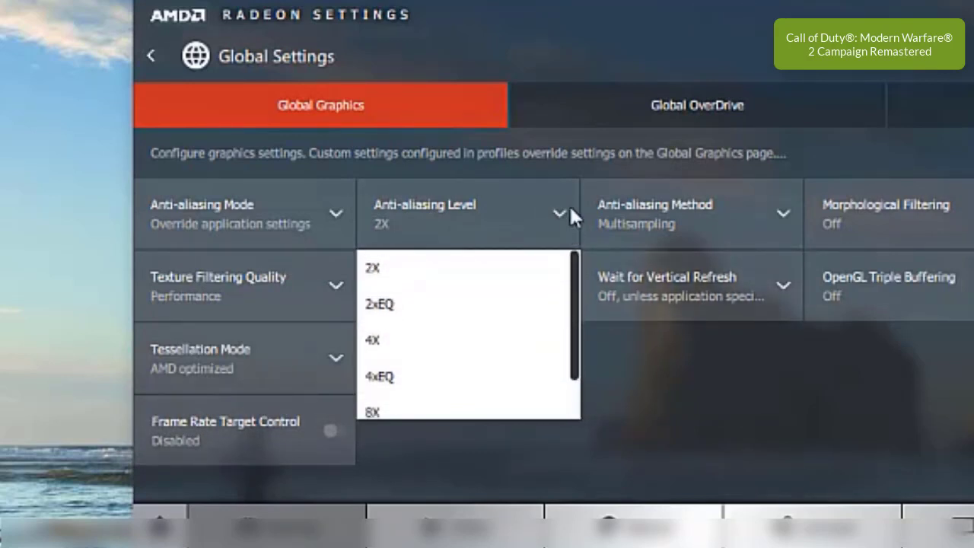
click(449, 270)
click(781, 214)
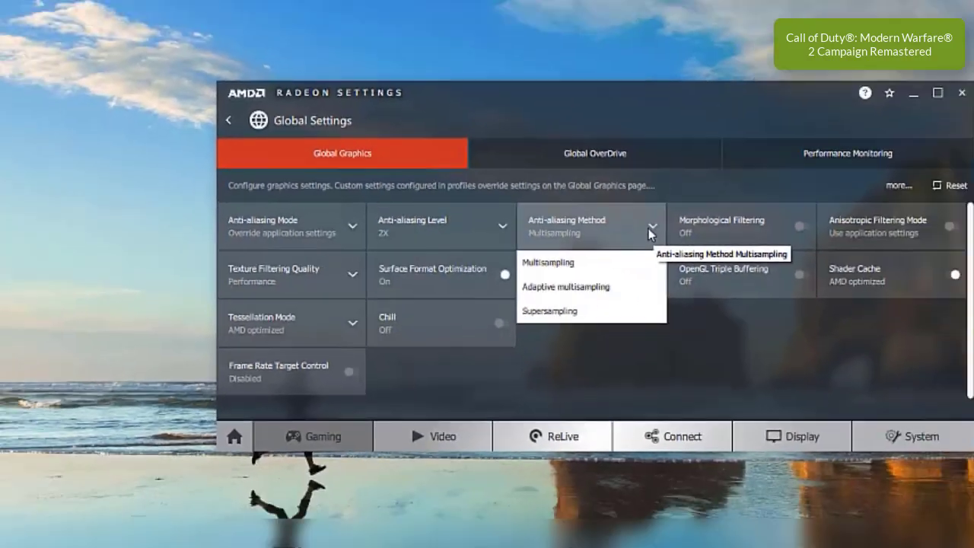
click(778, 215)
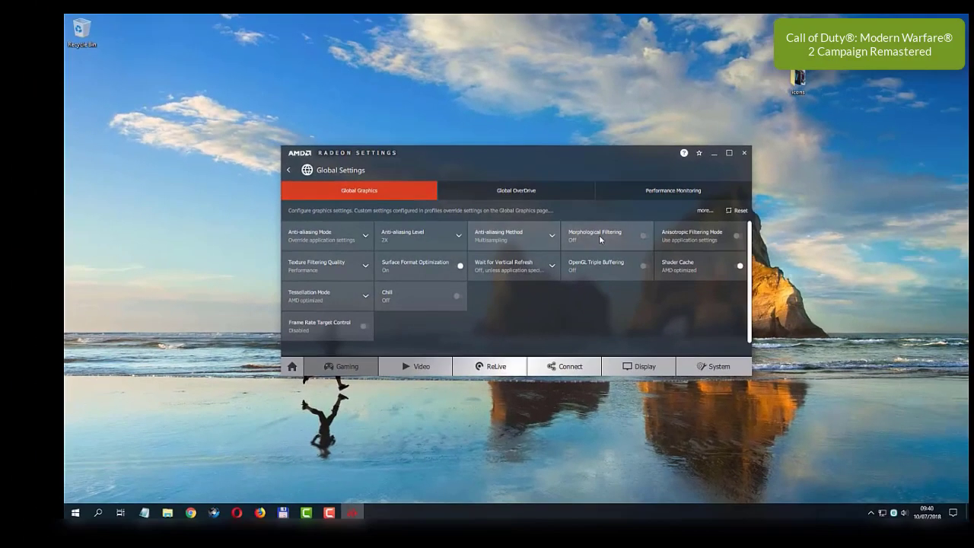
- Switch anisotropic filtering to override and back to application settings, and set the global Wait for Vertical Refresh to Always off
click(716, 237)
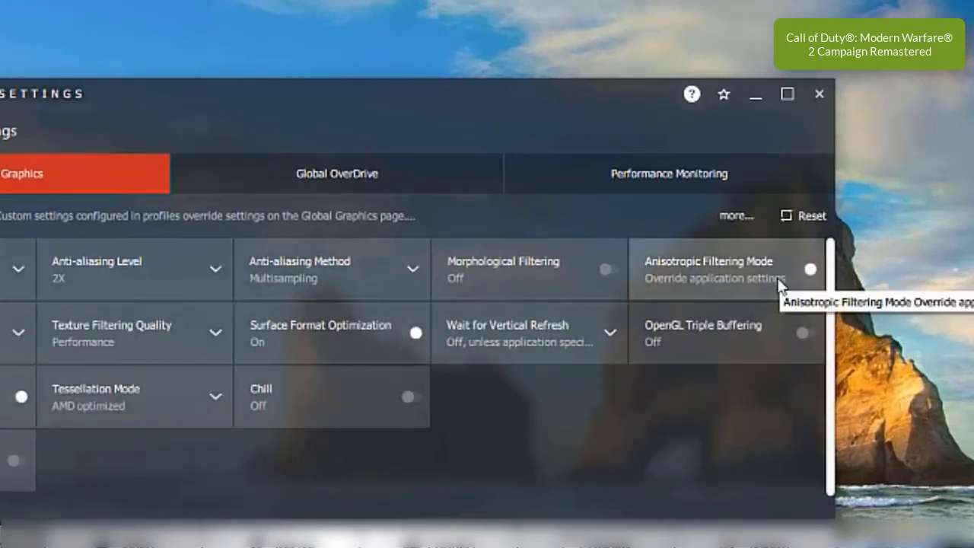
click(782, 275)
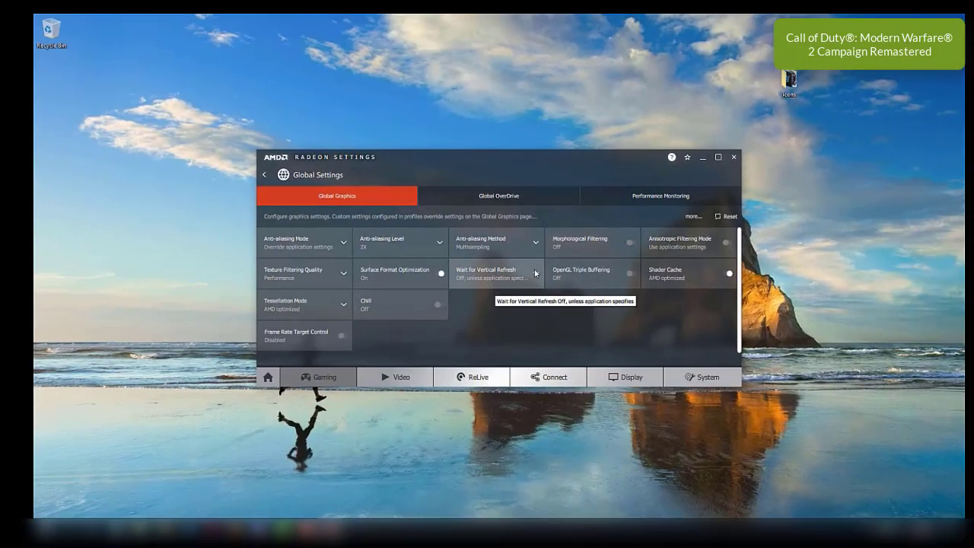
click(417, 331)
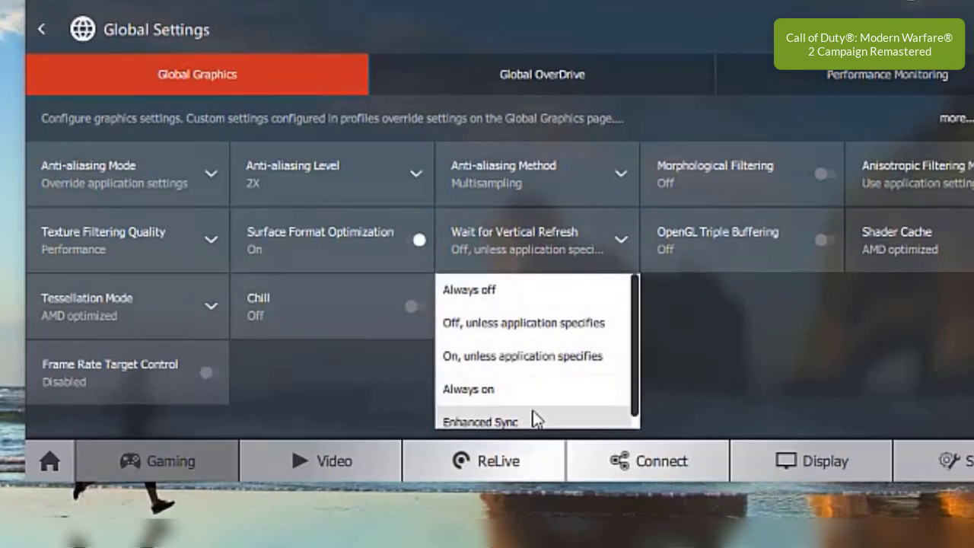
click(494, 289)
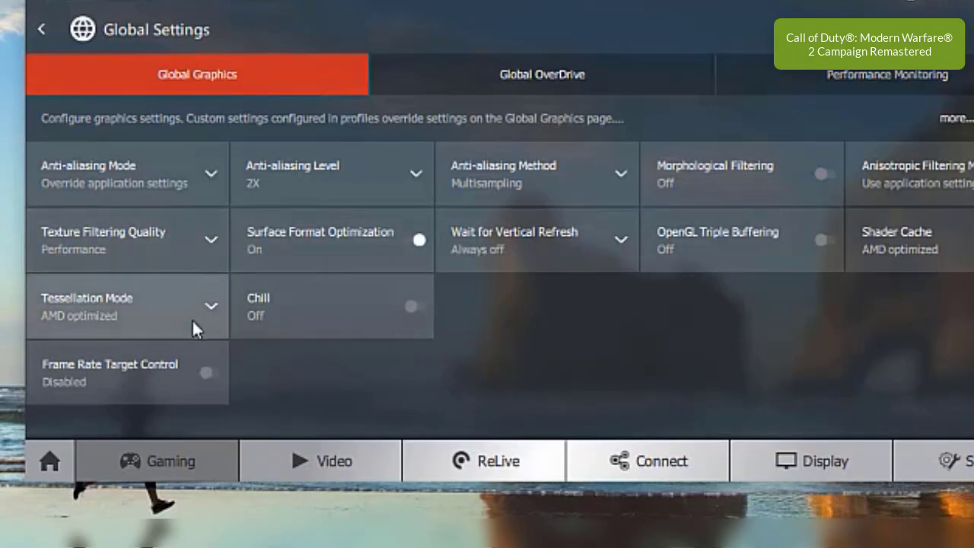
- Check the tessellation modes offered in the global graphics settings
click(211, 307)
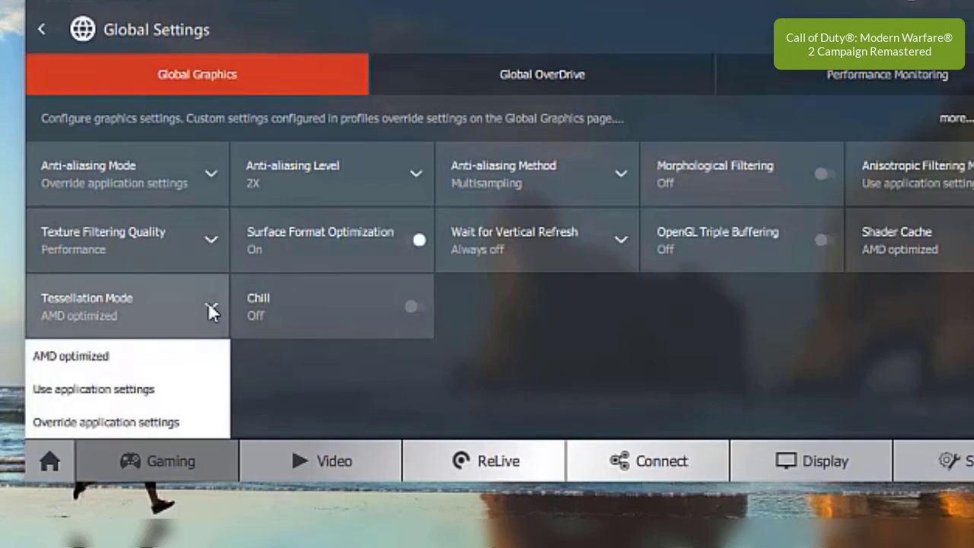
click(209, 306)
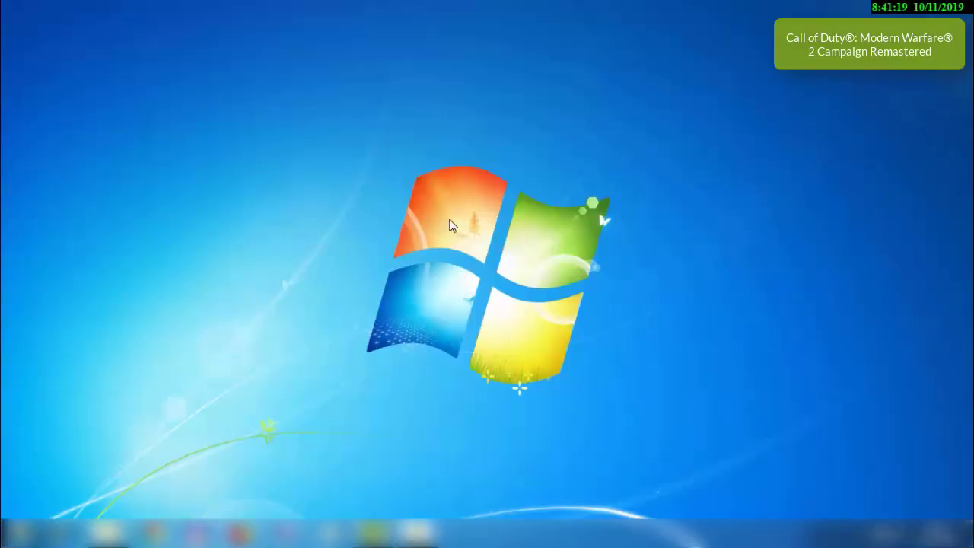
- Switch to the Intel Graphics and Media Control Panel from the desktop and start it in Advanced Mode
right_click(451, 225)
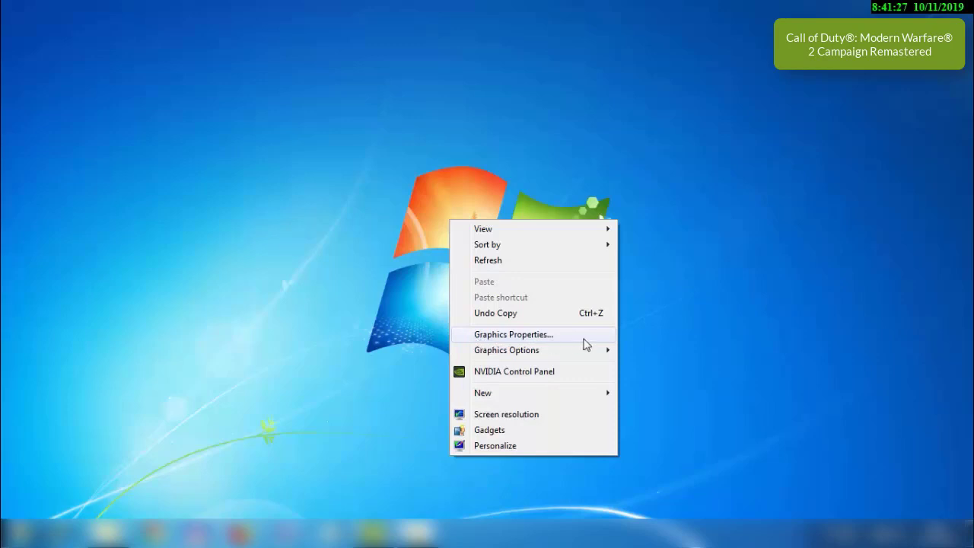
click(520, 335)
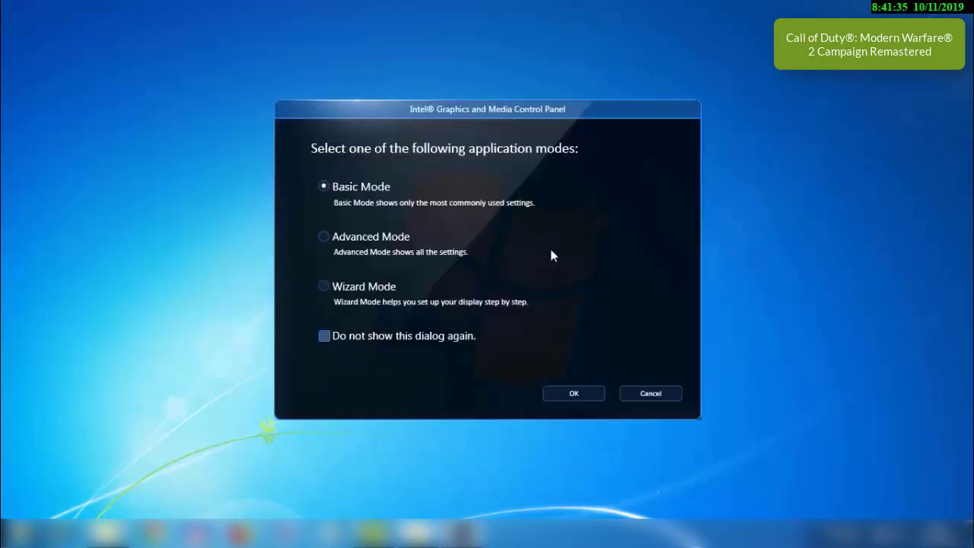
click(323, 238)
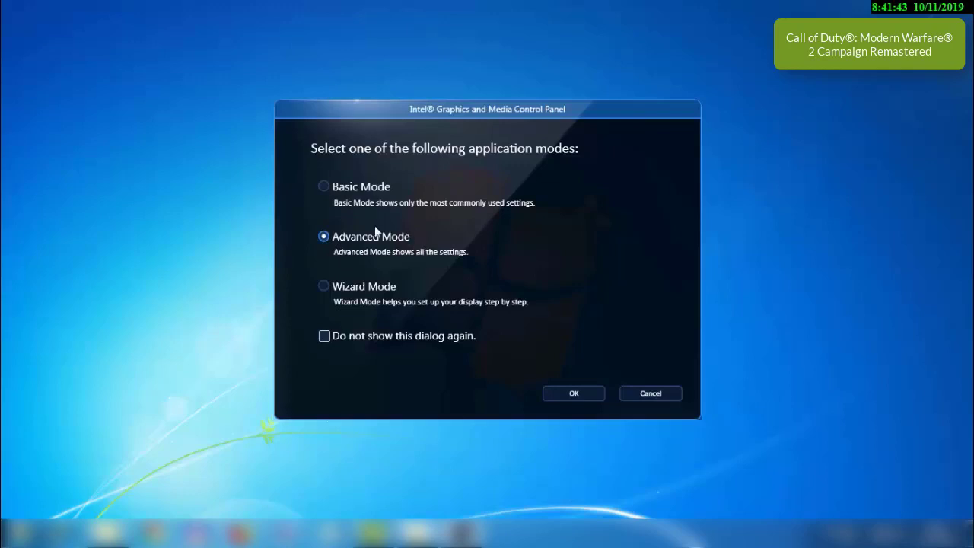
click(573, 396)
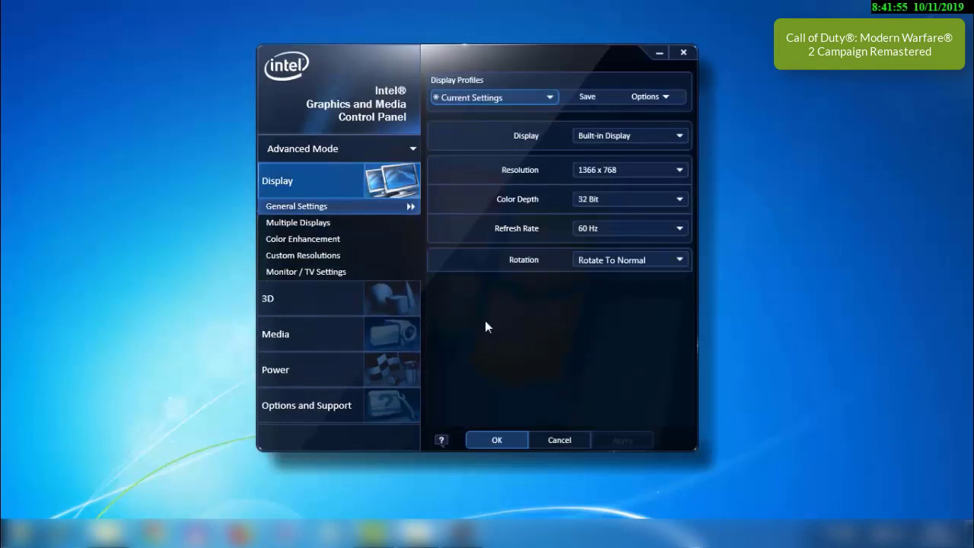
- Set the 3D preference to Performance, keeping the current Windows color scheme, and apply and keep the new settings
click(276, 303)
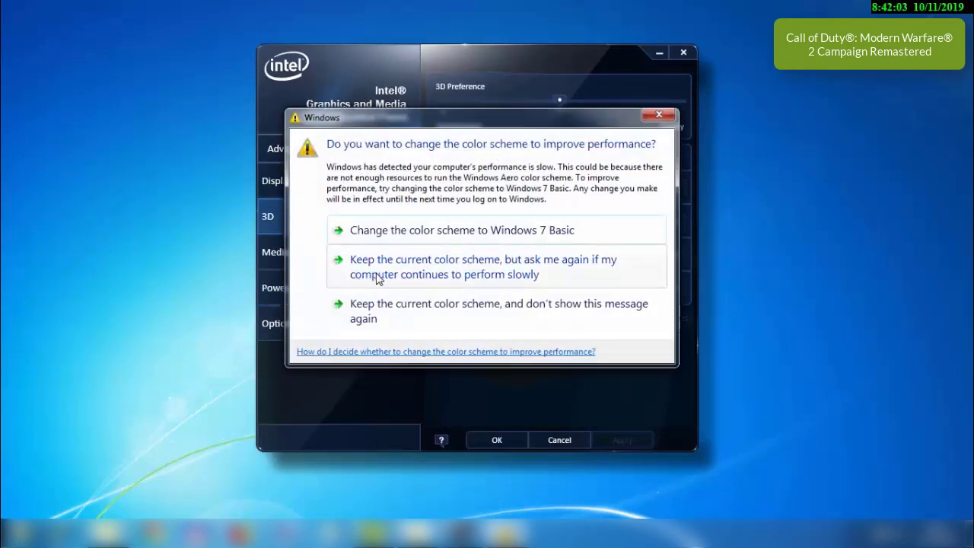
click(396, 274)
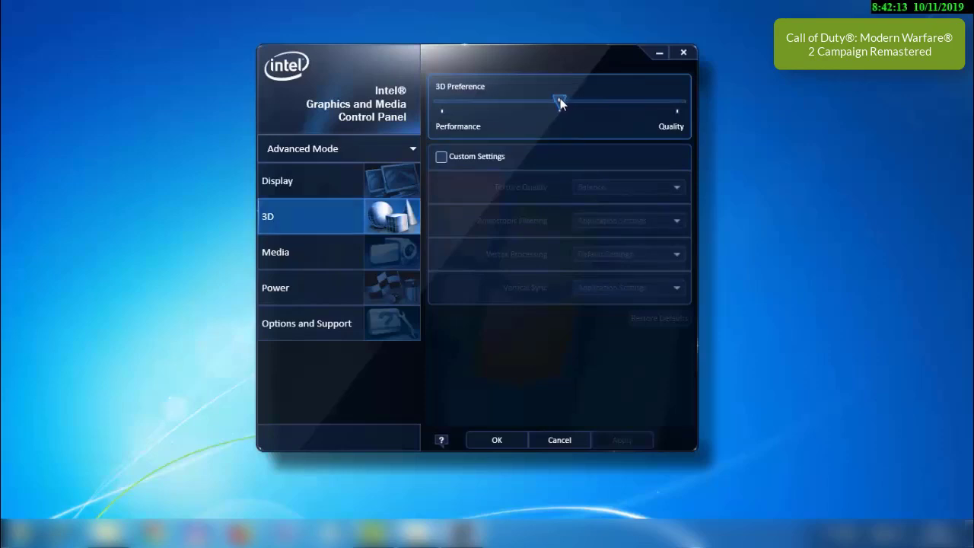
click(490, 100)
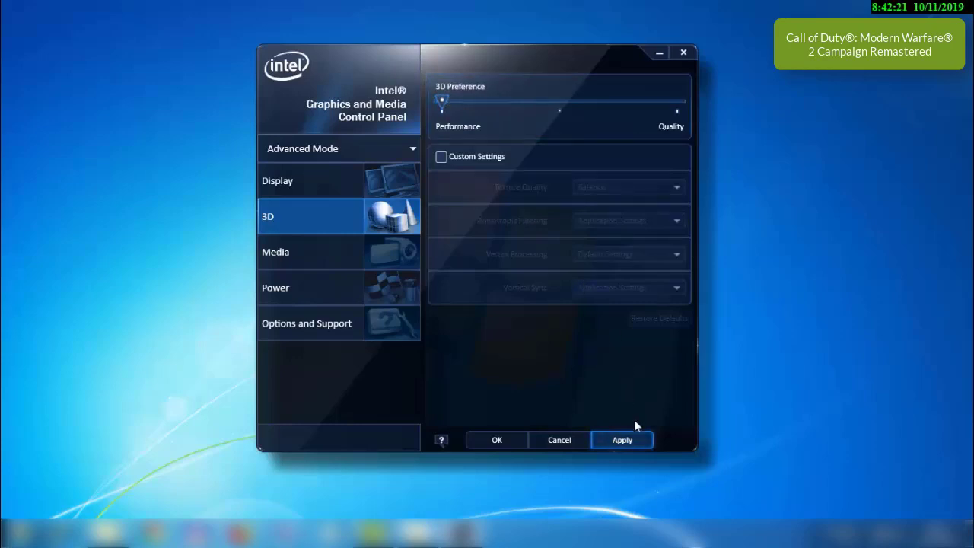
click(636, 441)
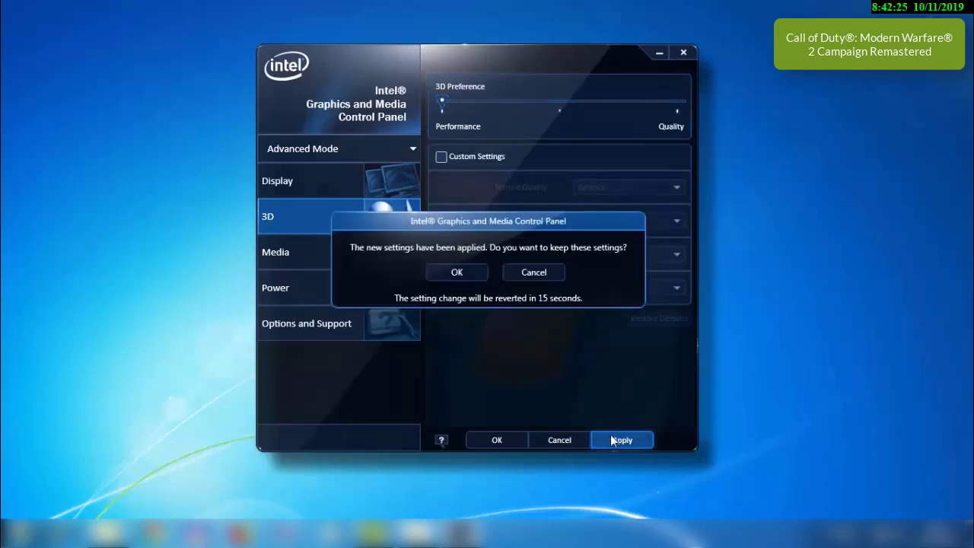
click(456, 272)
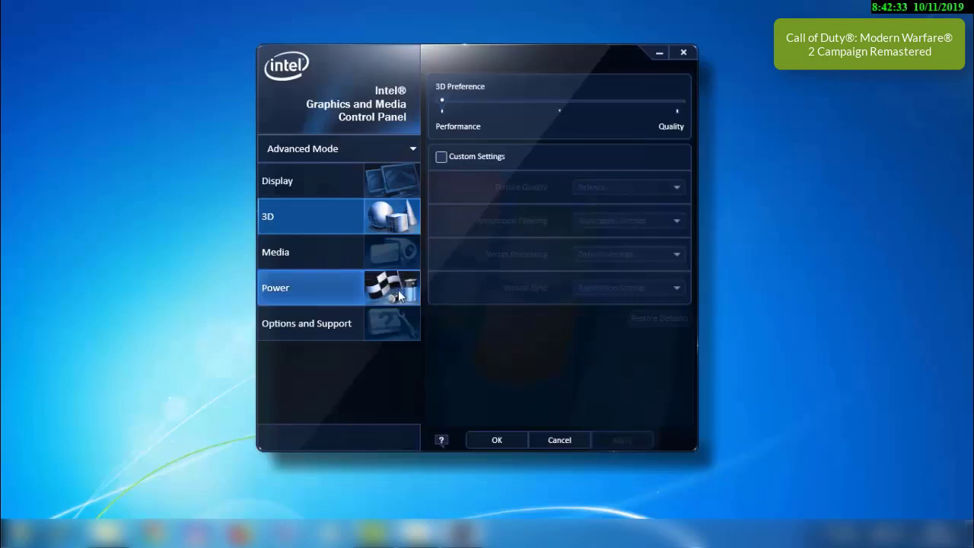
- Set the plugged-in power plan to Maximum Performance, and apply and keep the new settings
click(288, 293)
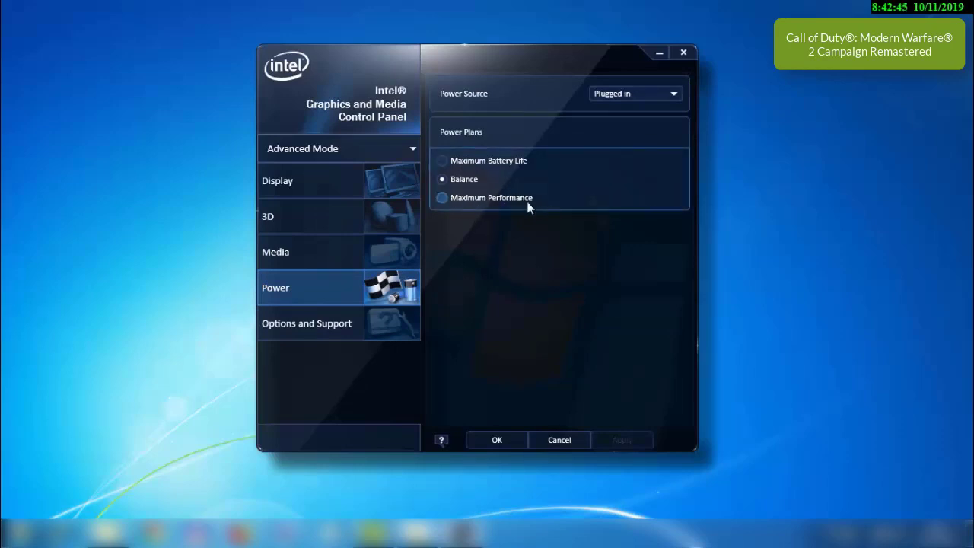
click(443, 198)
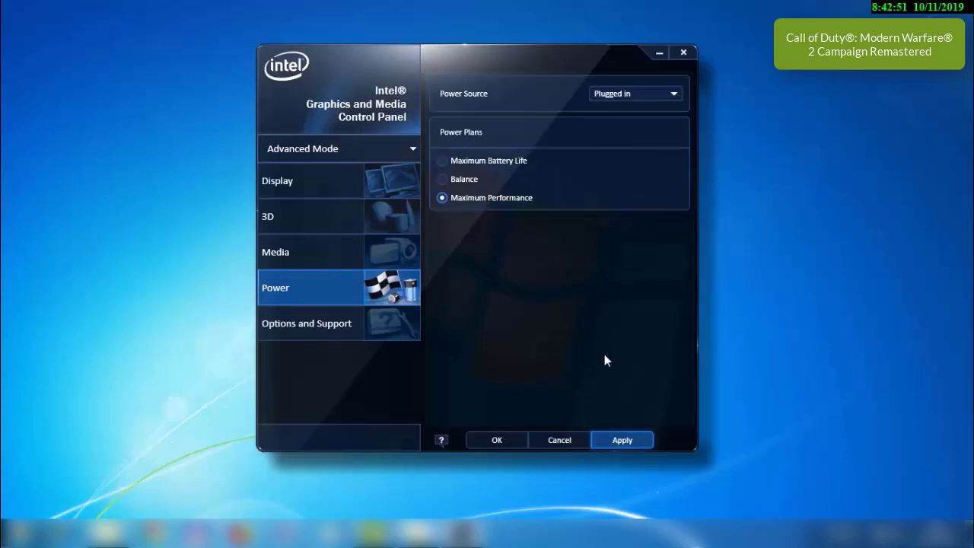
click(624, 441)
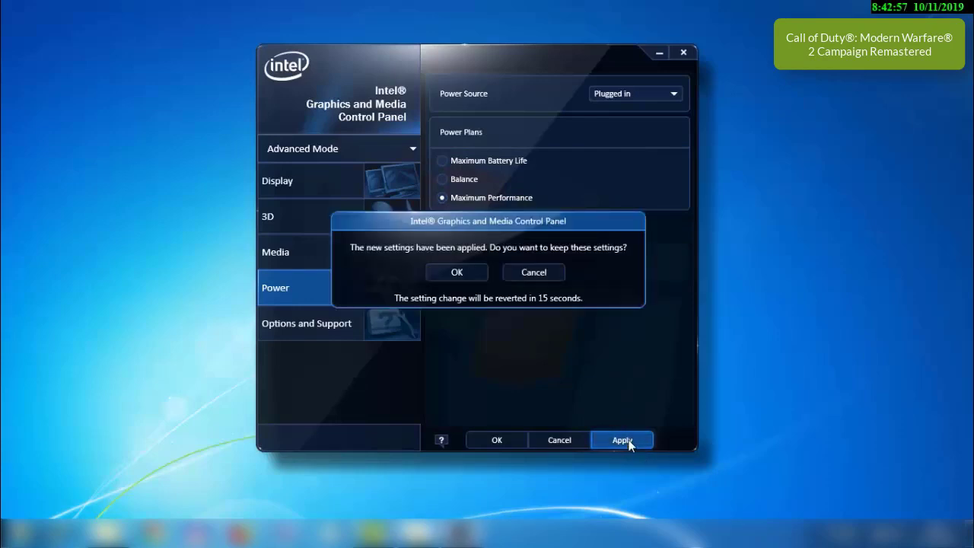
click(466, 277)
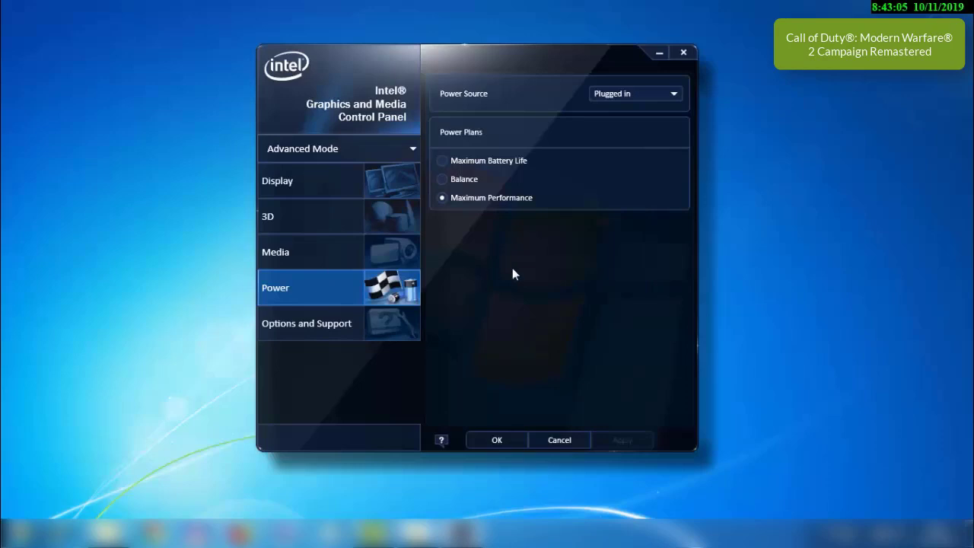
- Check the available power sources and review the 3D preference and power settings
click(673, 95)
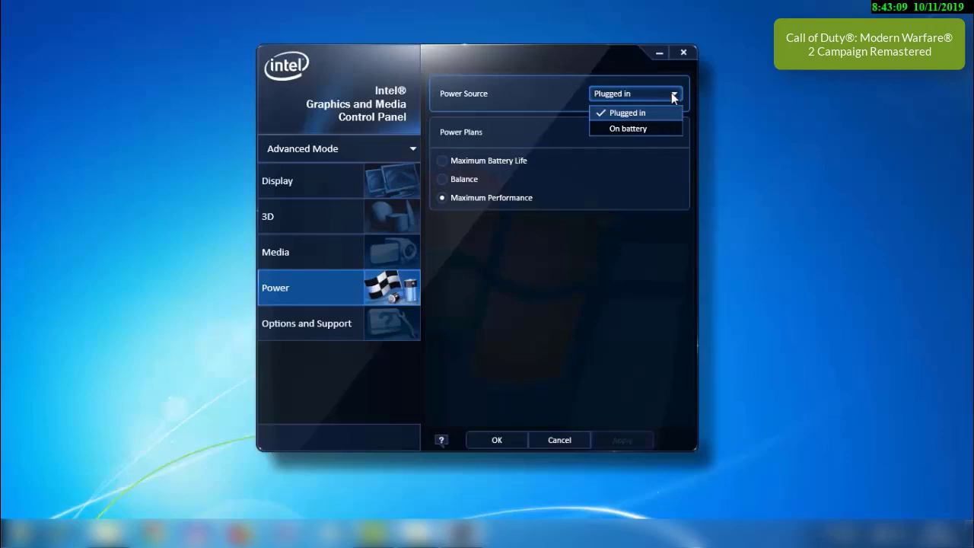
click(674, 94)
click(391, 215)
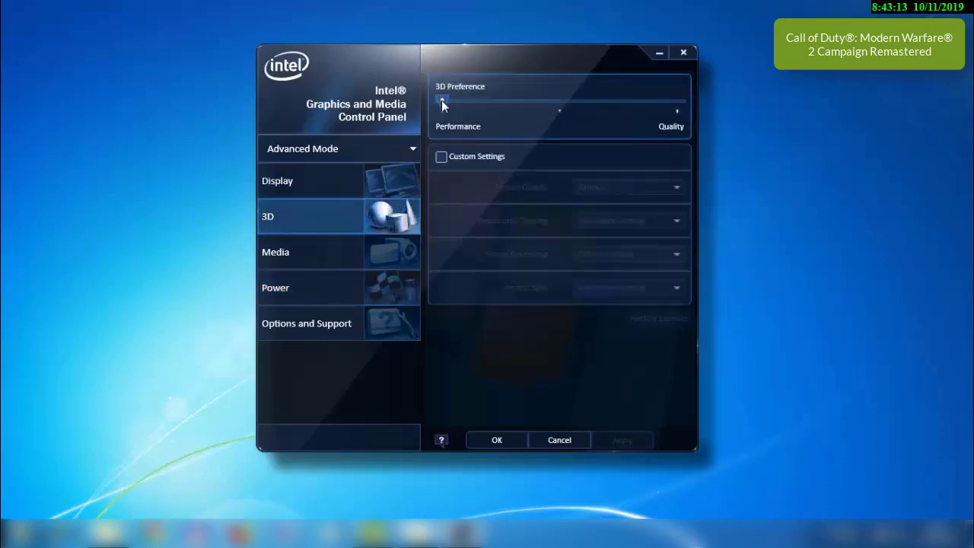
click(316, 283)
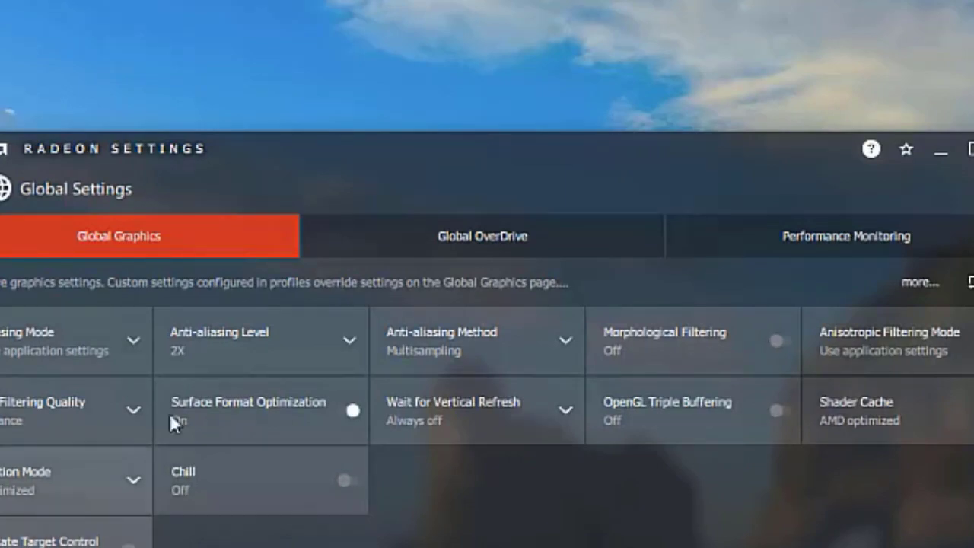
- In Radeon Settings, accept the Global OverDrive warning and adjust the power limit to 20% and the GPU clock to about 790 MHz
click(438, 236)
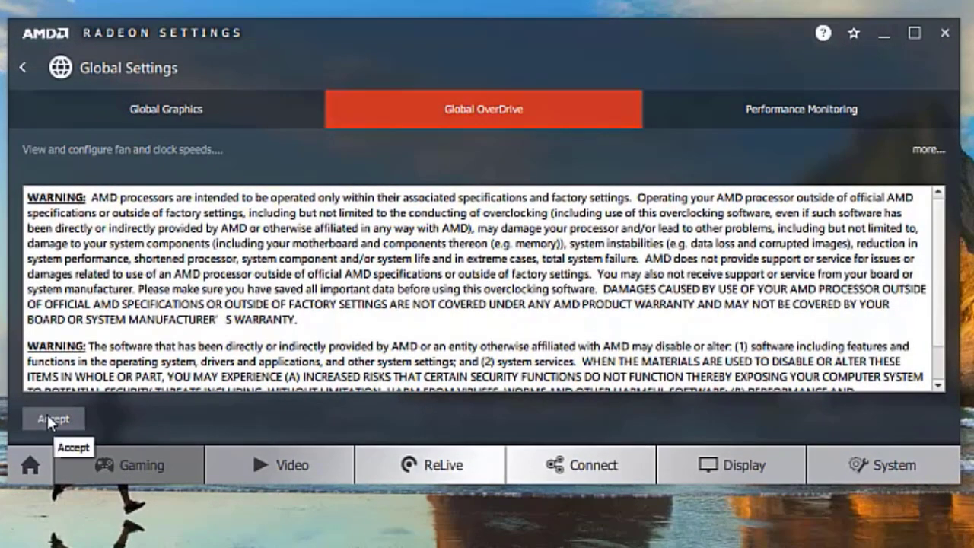
click(50, 419)
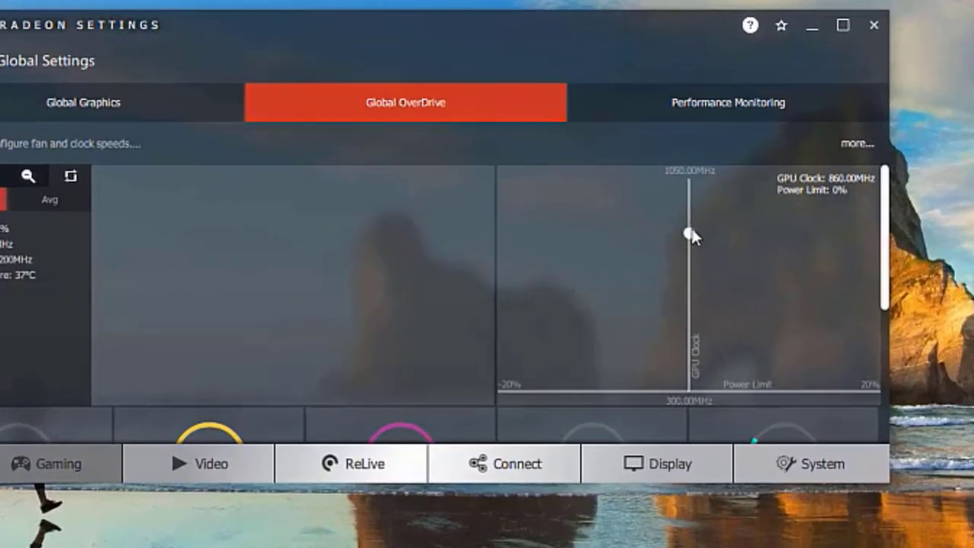
click(637, 260)
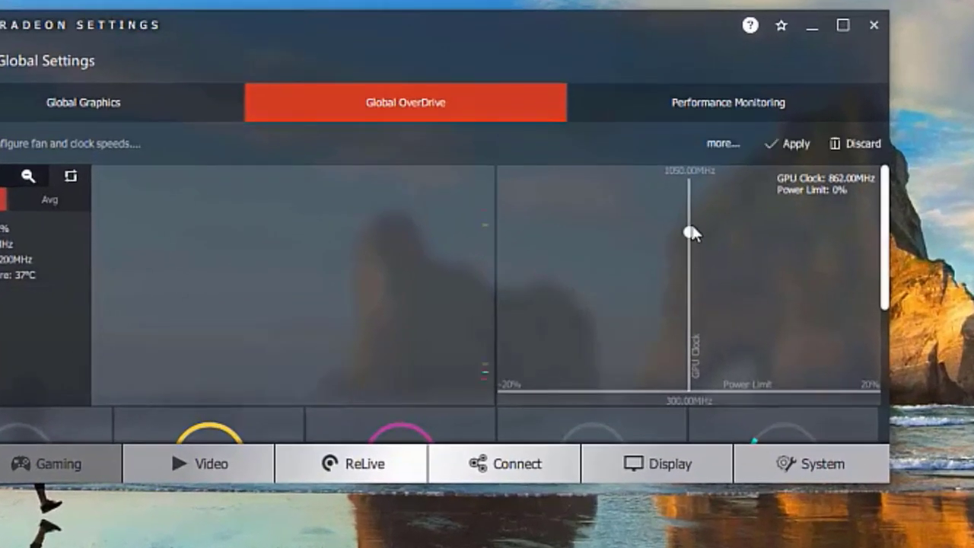
drag(691, 232, 892, 246)
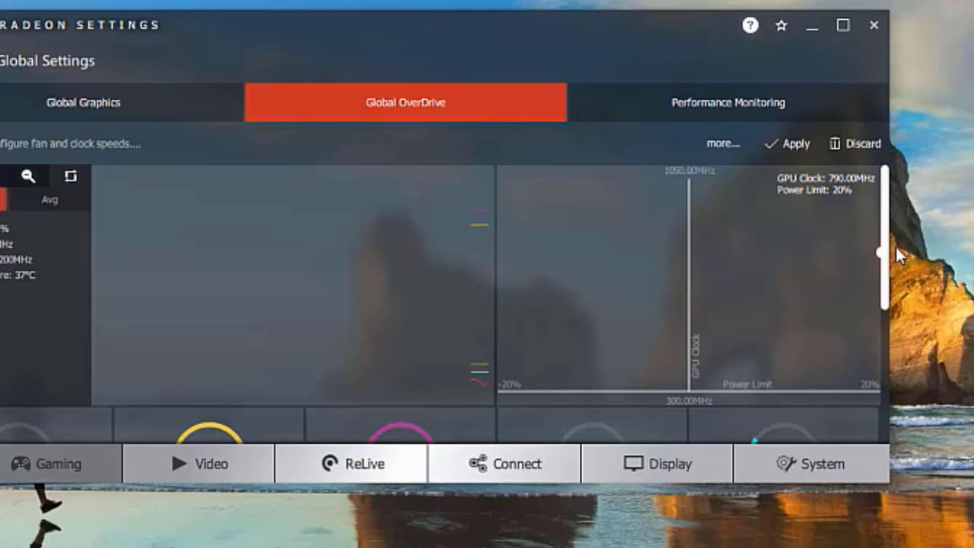